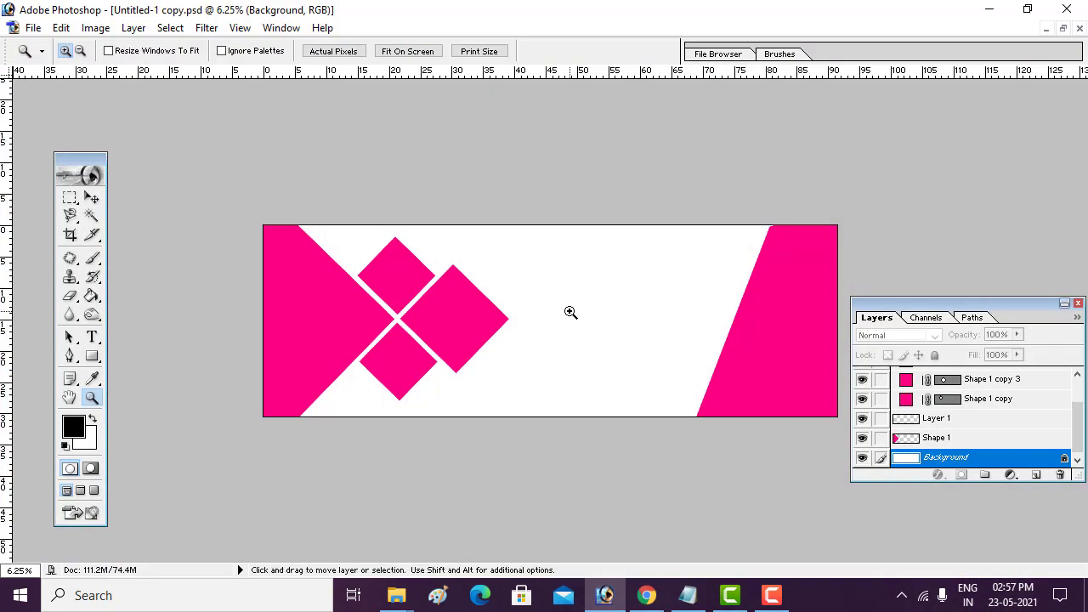
- Create a new RGB document 1280 x 720 pixels at 300 pixels/inch with white contents and maximize its window
key("ctrl+n")
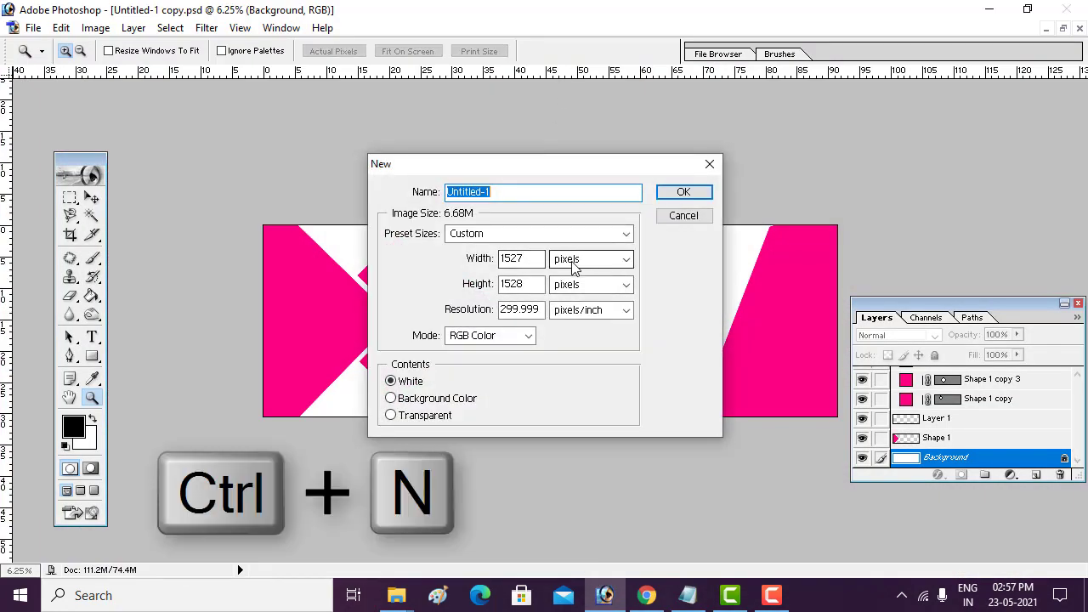
double_click(515, 258)
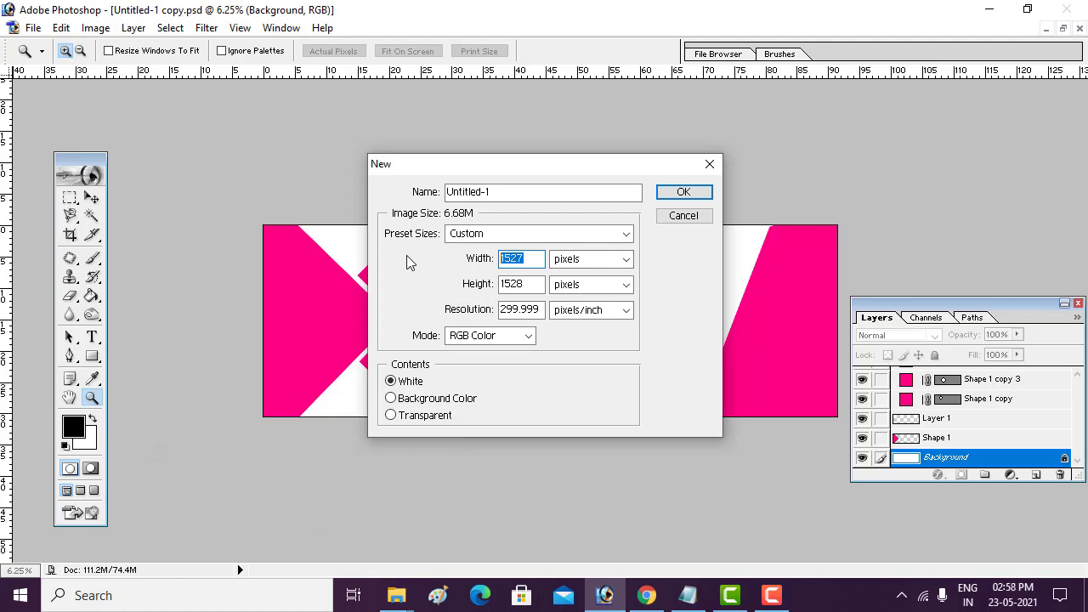
type("1280")
key("Tab")
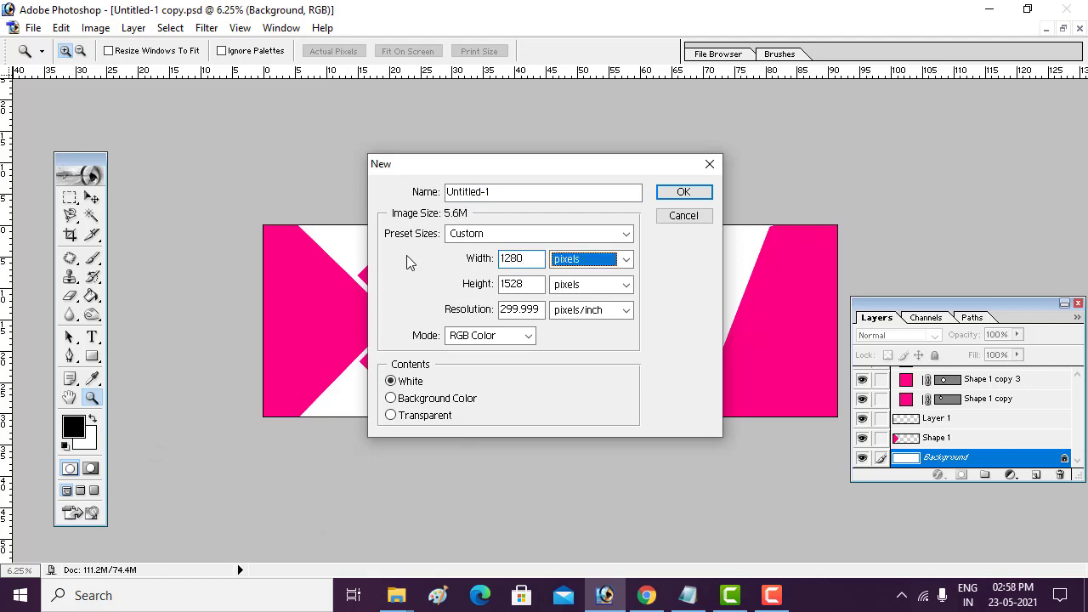
key("Tab")
type("720")
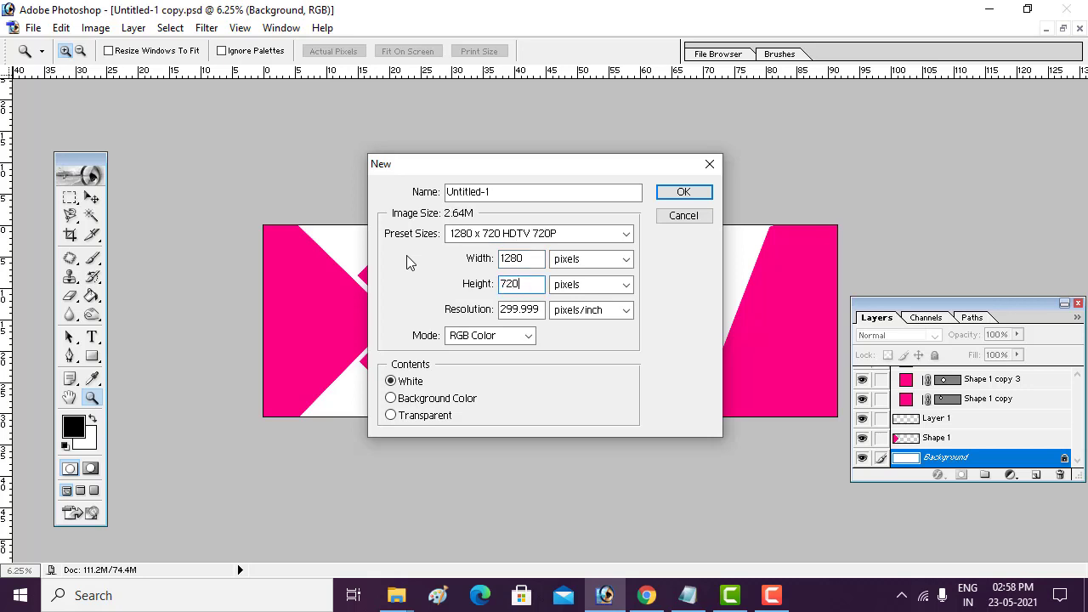
key("Tab")
key("Tab")
type("300")
left_click(665, 193)
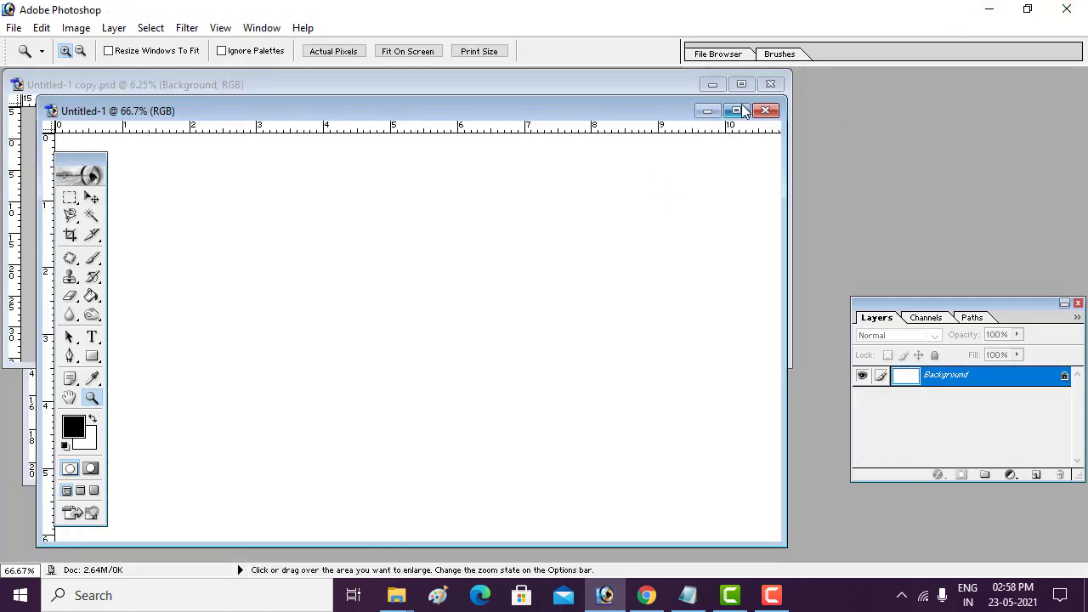
left_click(737, 110)
- Set the foreground colour to a light orange and fill the blank canvas with it
left_click(73, 426)
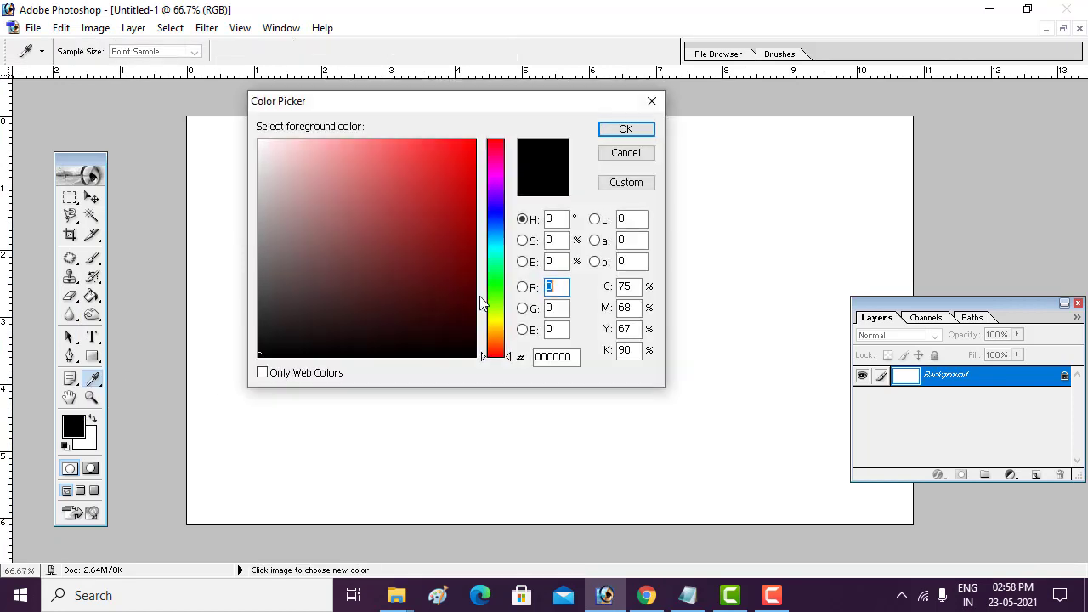
mouse_move(489, 316)
left_mouse_down()
mouse_move(492, 258)
mouse_move(506, 324)
left_mouse_up()
left_click(366, 149)
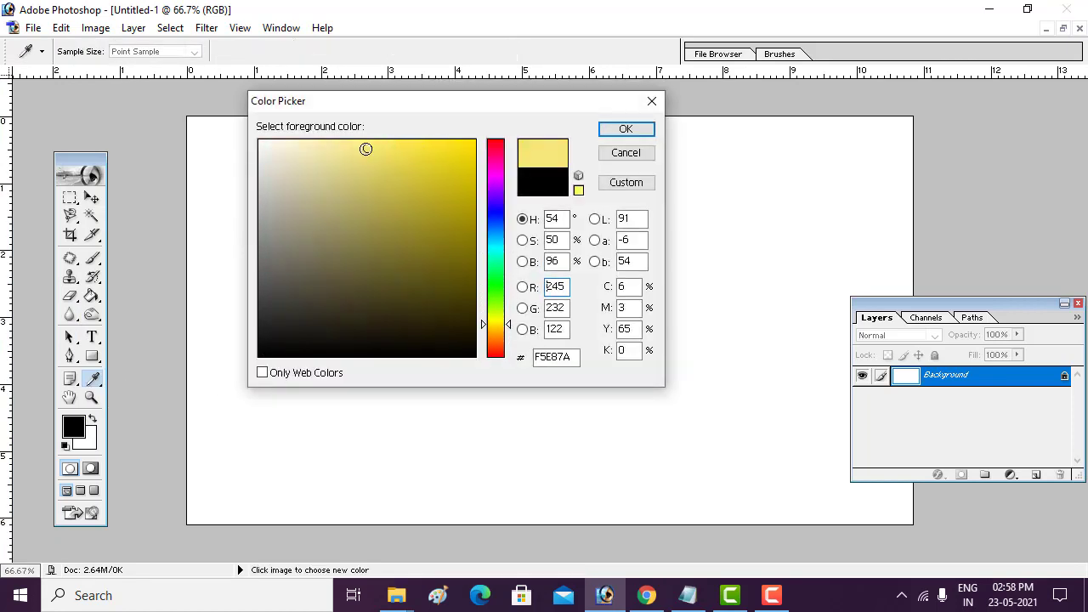
left_click_drag(368, 149, 369, 149)
left_click_drag(497, 323, 498, 333)
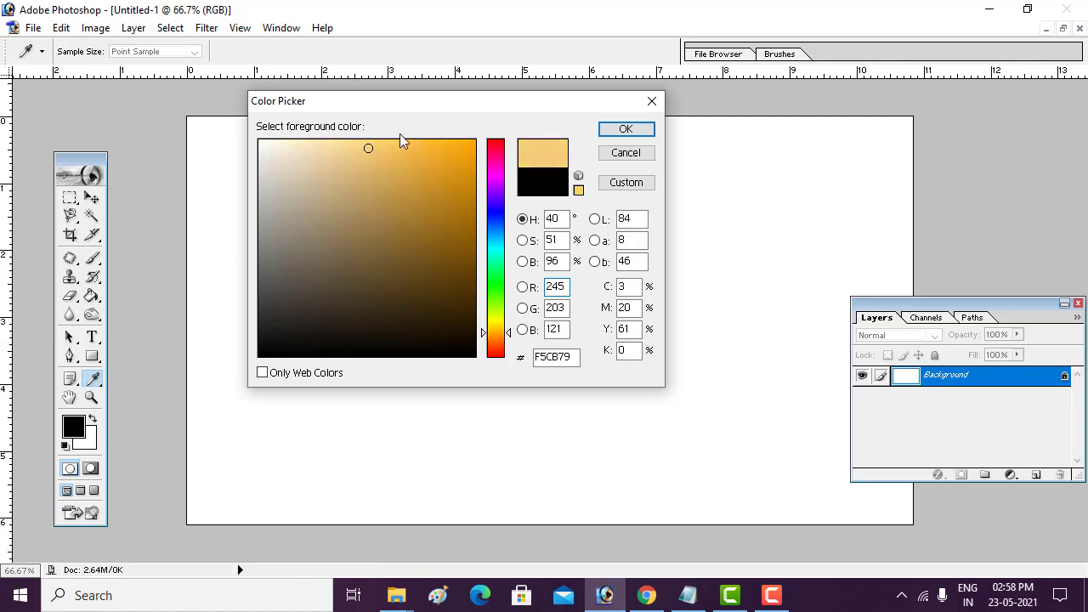
left_click(380, 143)
left_click(619, 132)
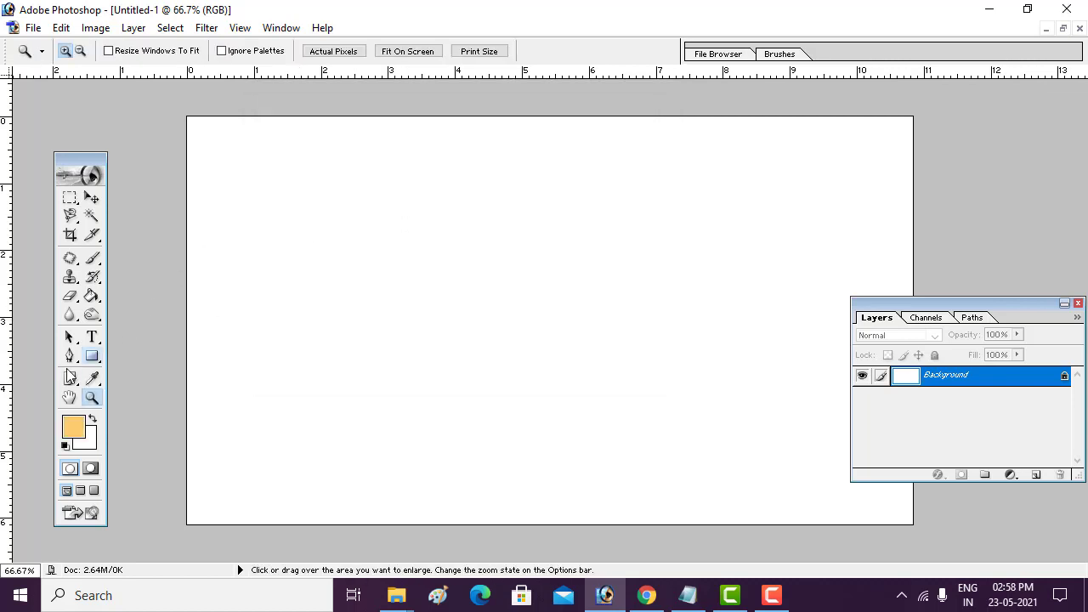
left_click(93, 297)
left_click(212, 284)
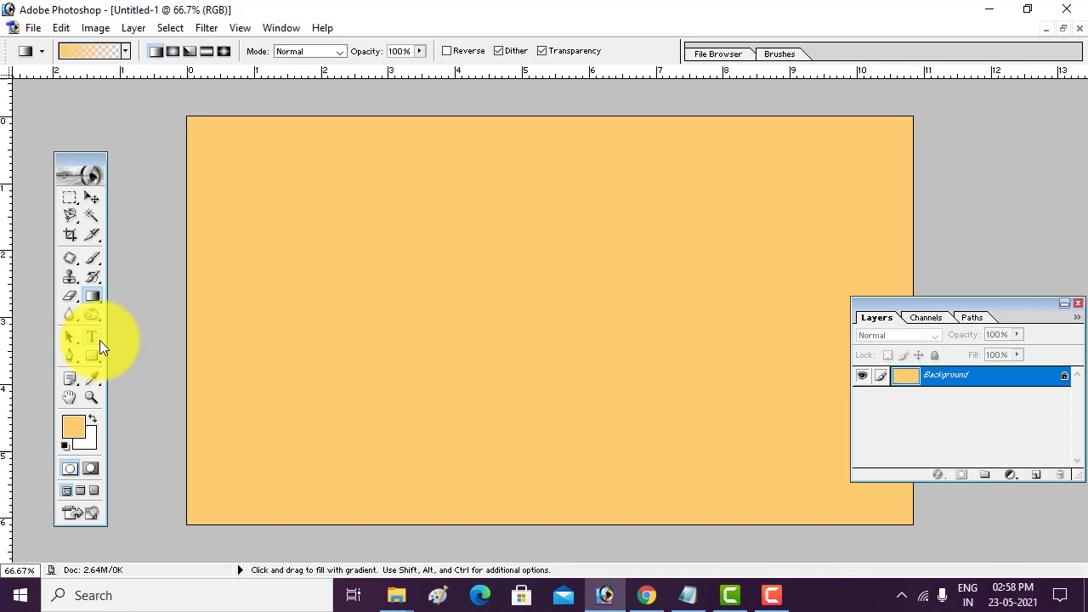
- Cover the background with a horizontal black-to-white linear gradient, dark at the left edge and light at the right
right_click(98, 296)
left_click(128, 297)
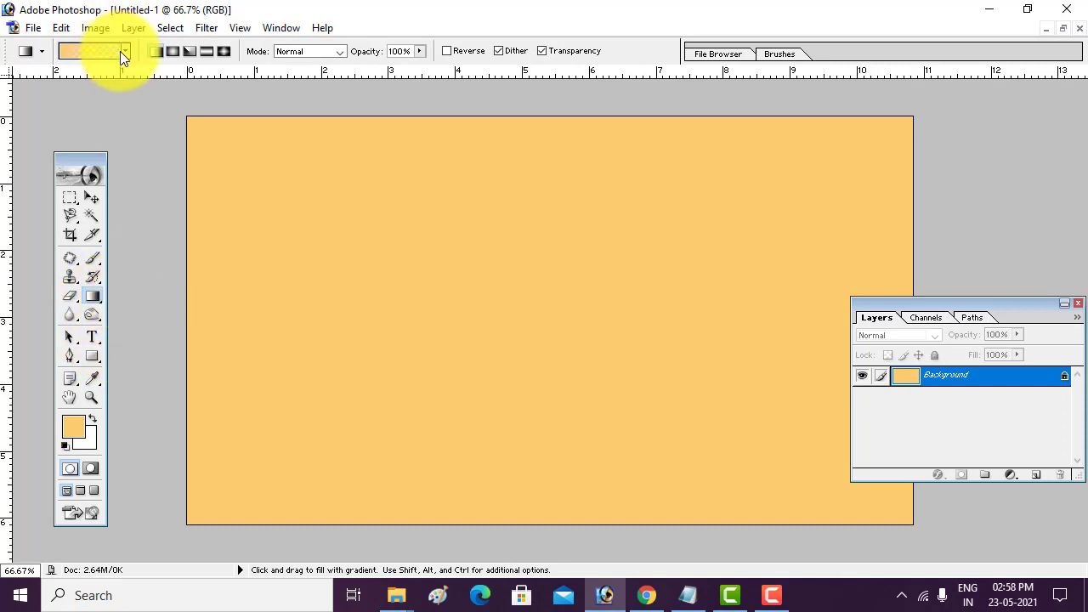
left_click(124, 51)
left_click(90, 85)
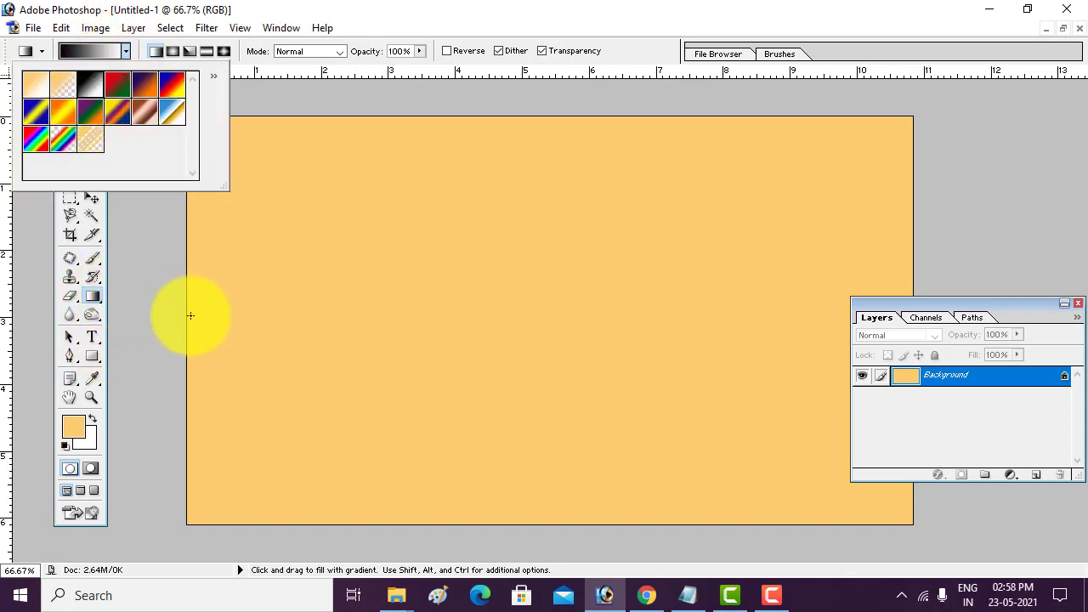
left_click_drag(191, 315, 1009, 306)
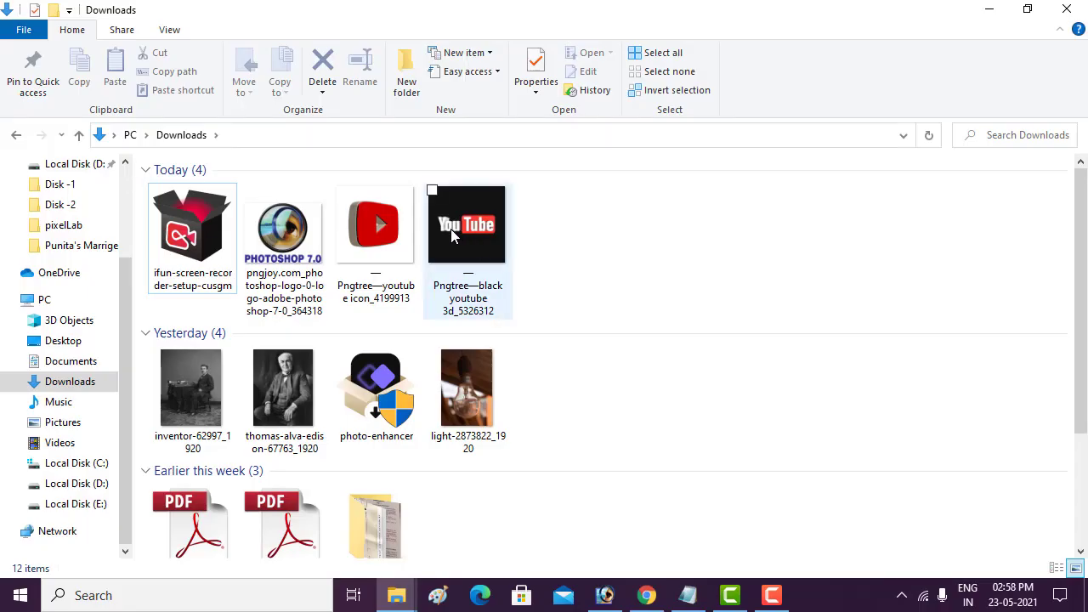
- Open the black 3D YouTube logo image from the Downloads folder and copy the whole picture into the new document
left_click_drag(451, 228, 444, 283)
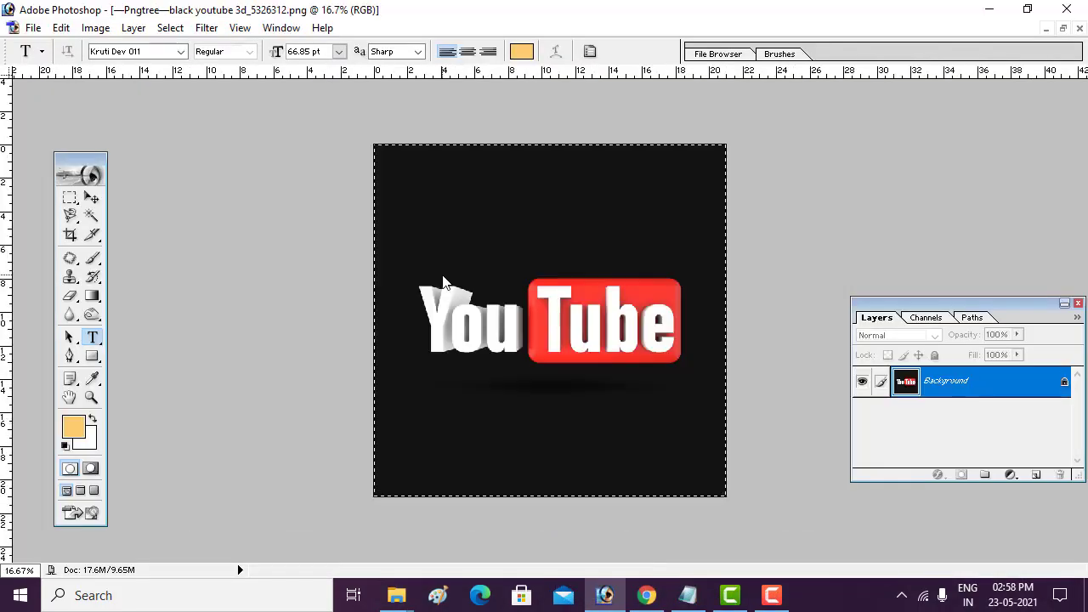
key("alt+a")
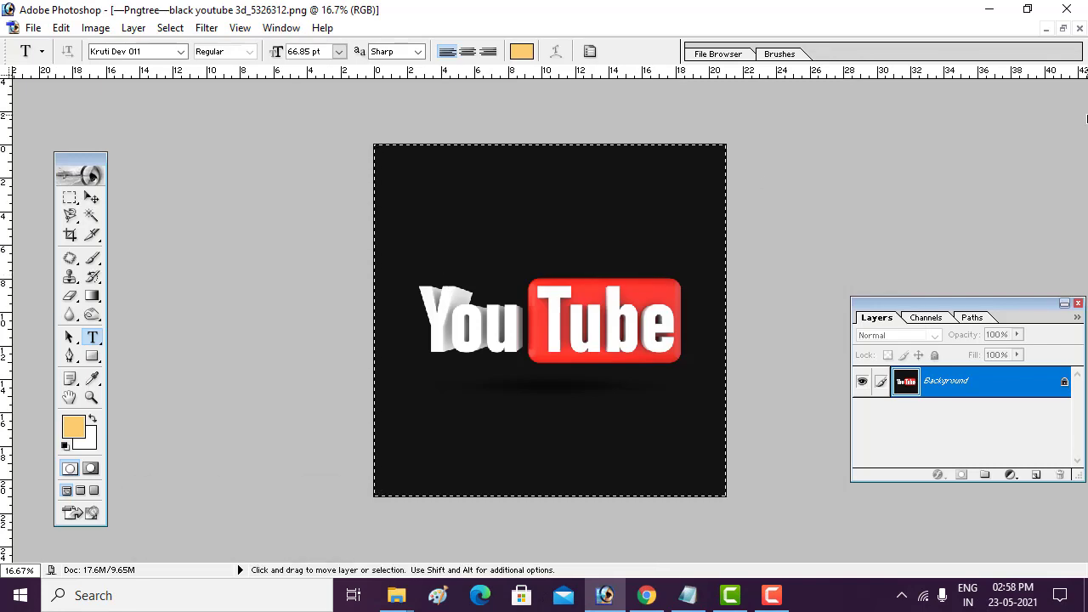
key("ctrl+c")
left_click(1045, 29)
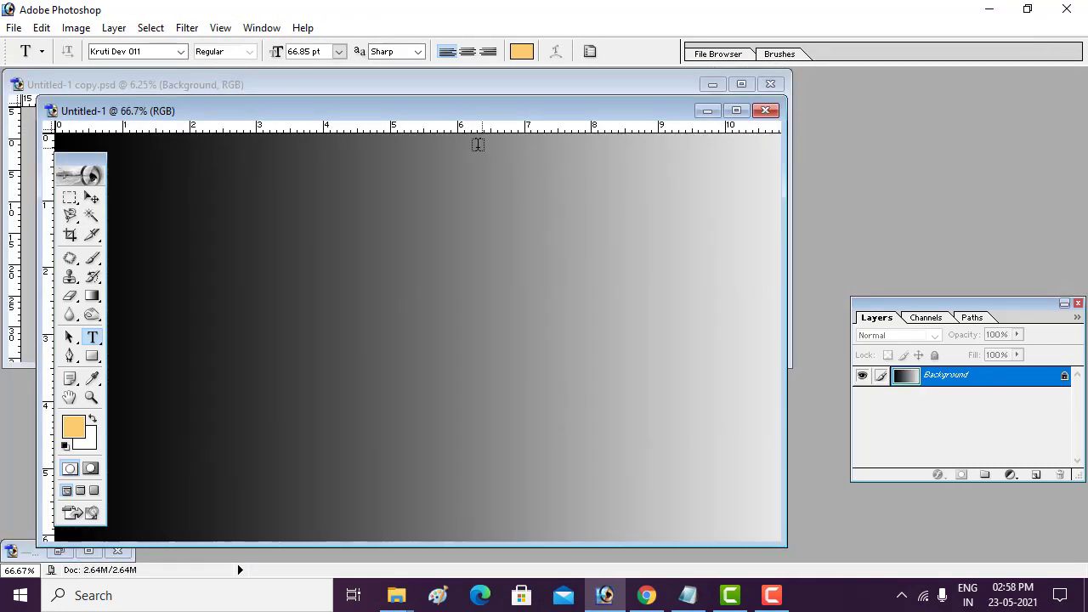
left_click(736, 110)
key("ctrl+v")
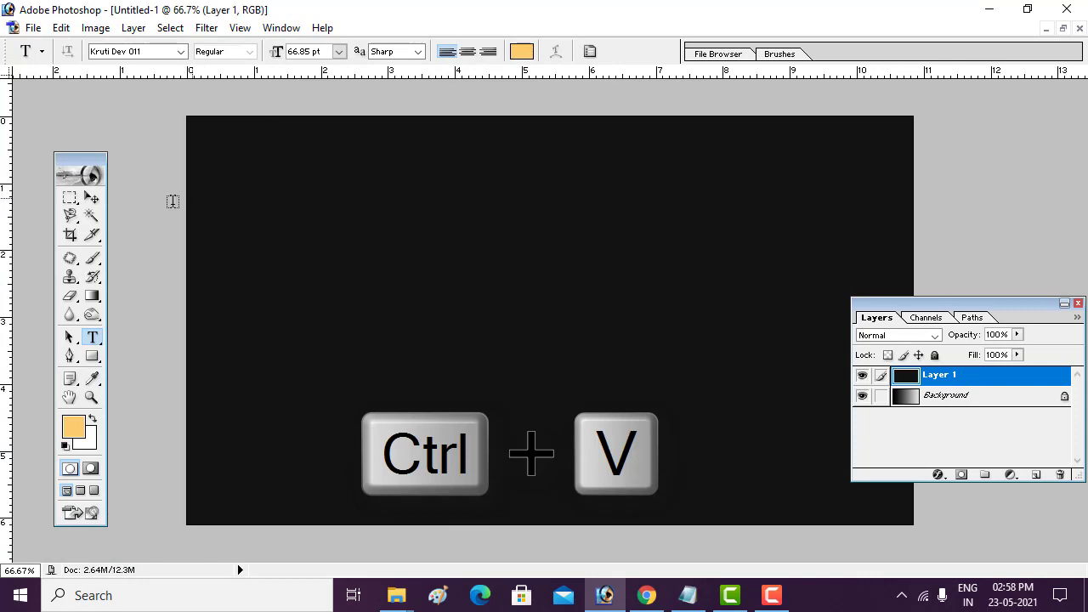
- Scale the pasted YouTube picture down proportionally to about 25% and place it on the left half of the canvas
left_click(91, 197)
left_click_drag(184, 117, 253, 190)
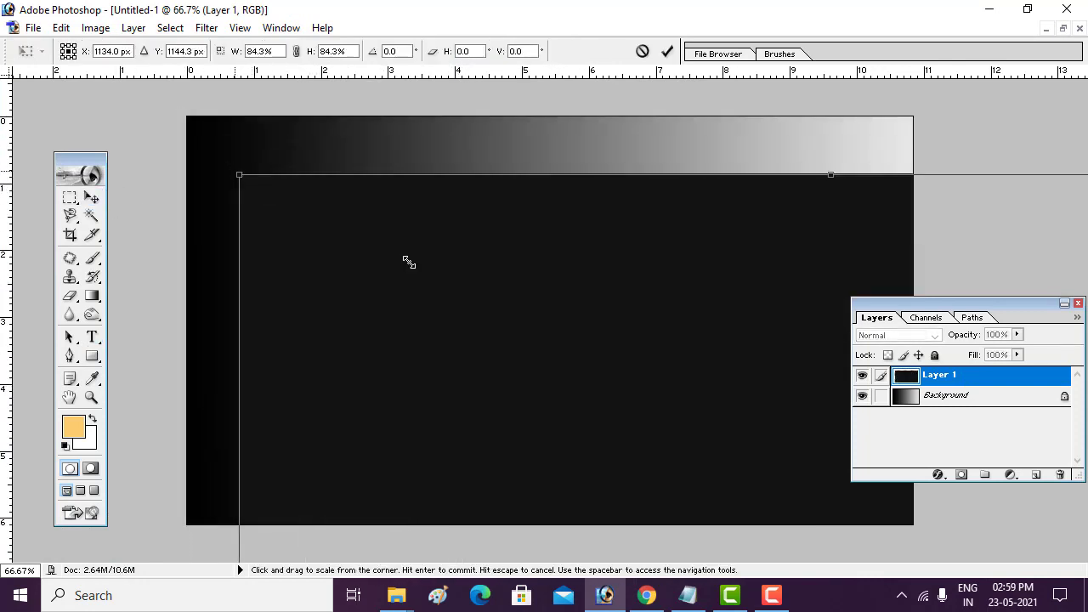
left_click_drag(408, 263, 705, 420)
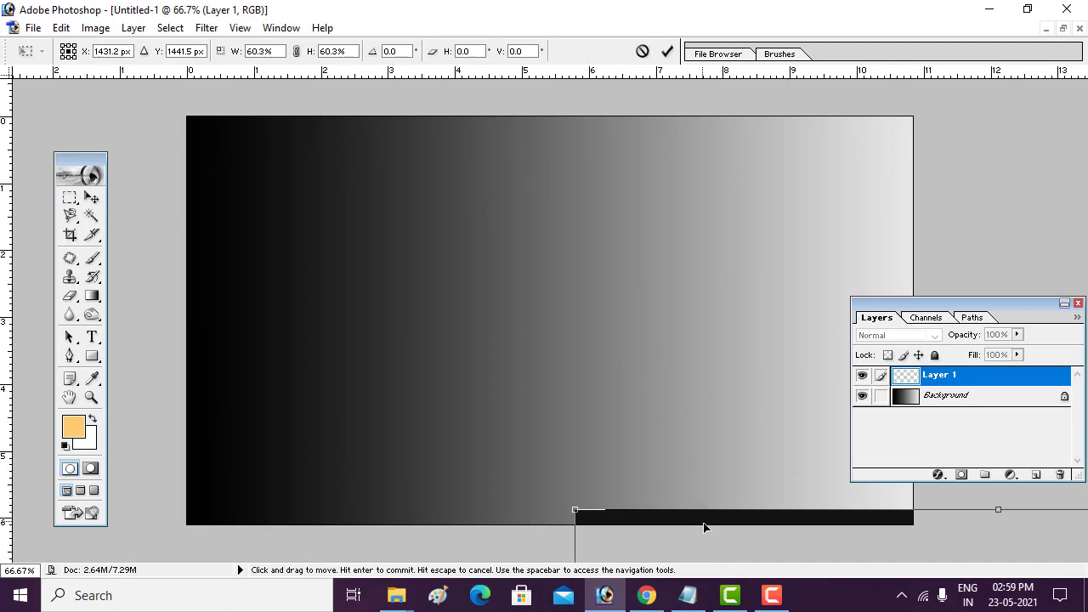
left_click_drag(706, 526, 336, 157)
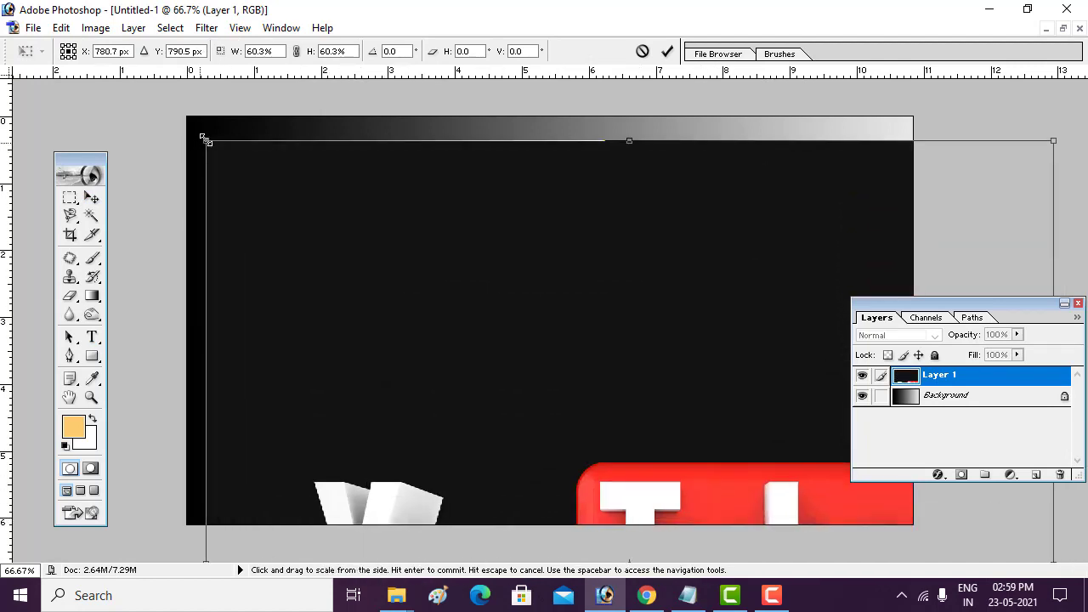
left_click_drag(205, 141, 501, 322)
left_click_drag(554, 452, 327, 218)
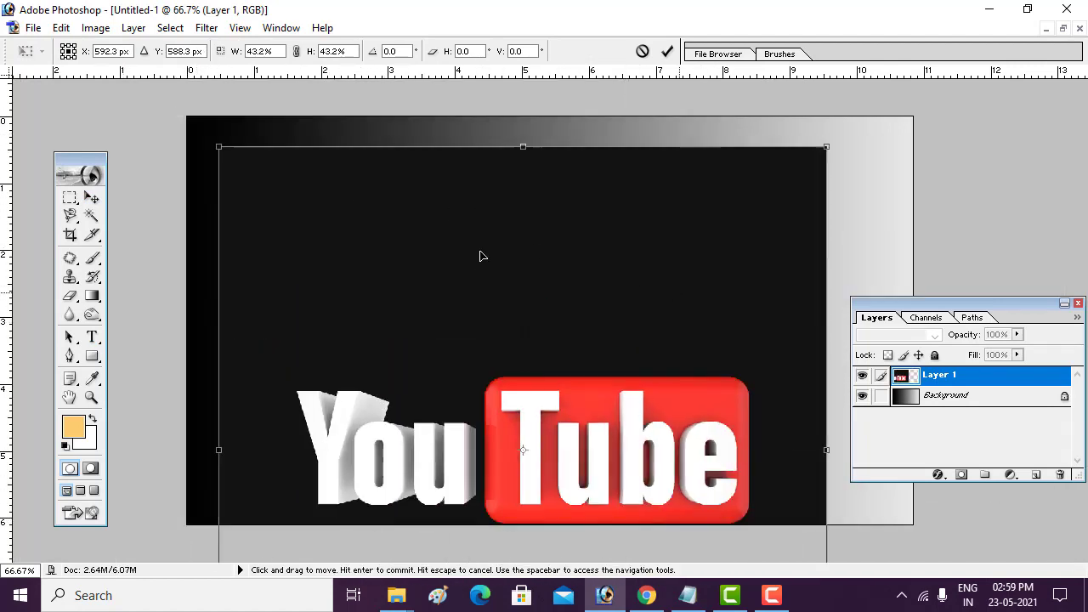
left_click_drag(218, 146, 470, 389)
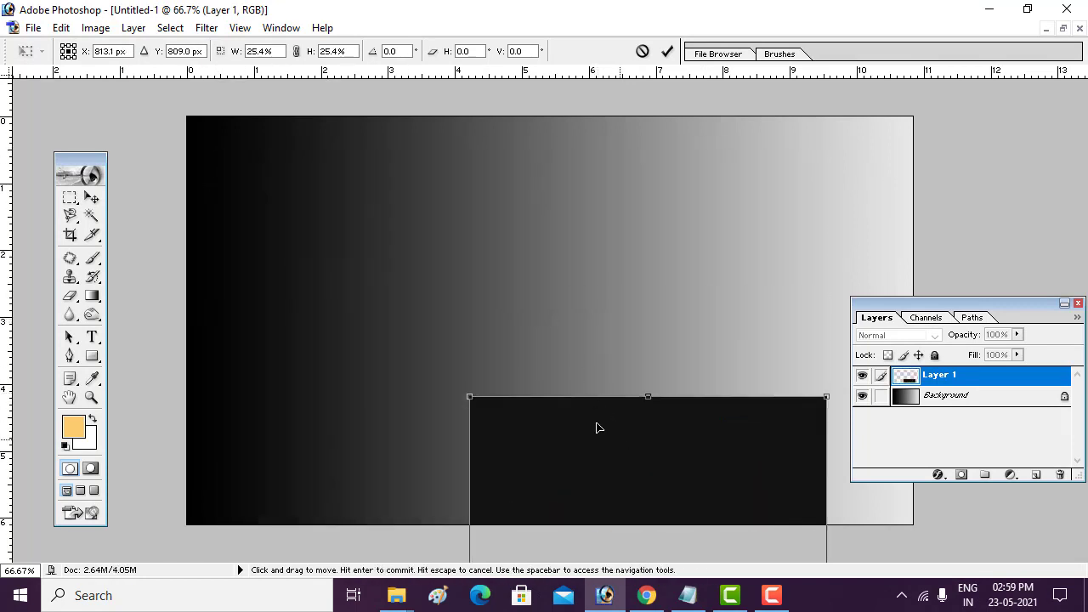
left_click_drag(595, 427, 431, 269)
key("Return")
left_click_drag(272, 372, 224, 282)
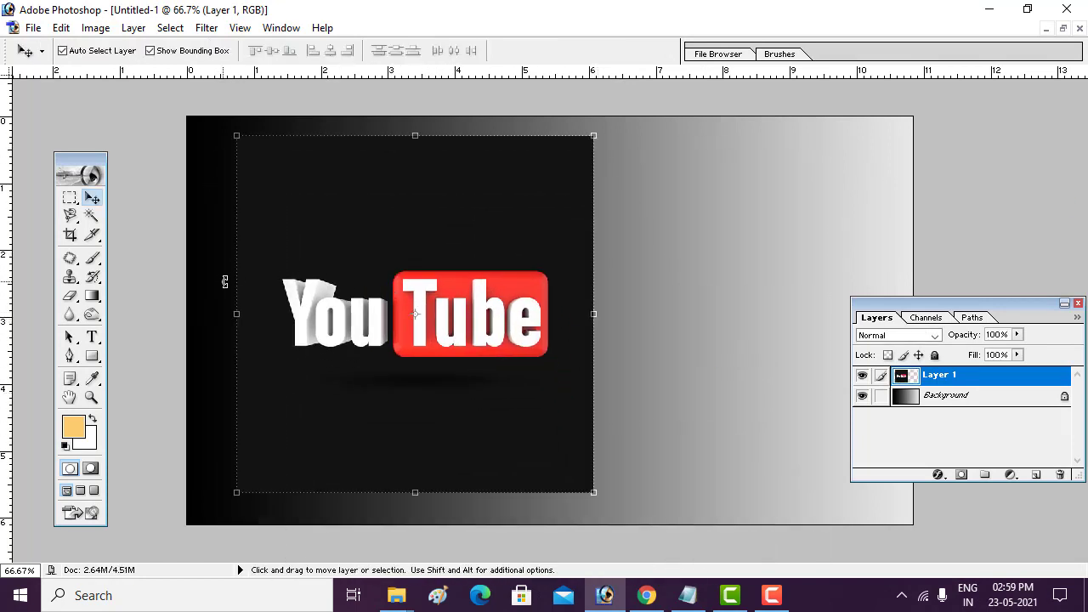
- Select the dark area around the YouTube logo with the Magic Wand at tolerance 32 and cut it away
left_click(91, 217)
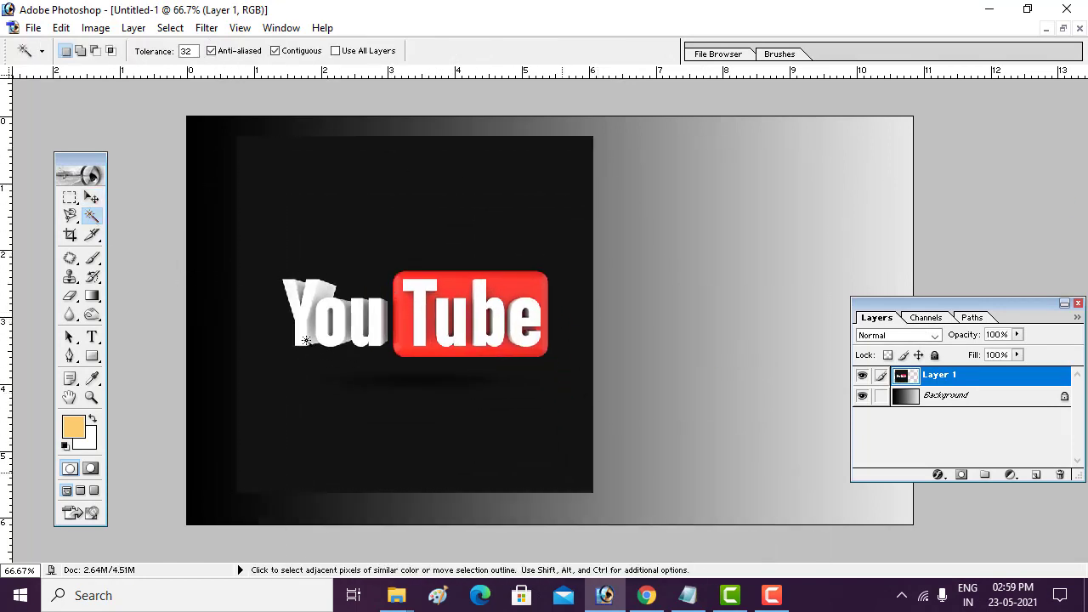
left_click(476, 231)
key("ctrl+x")
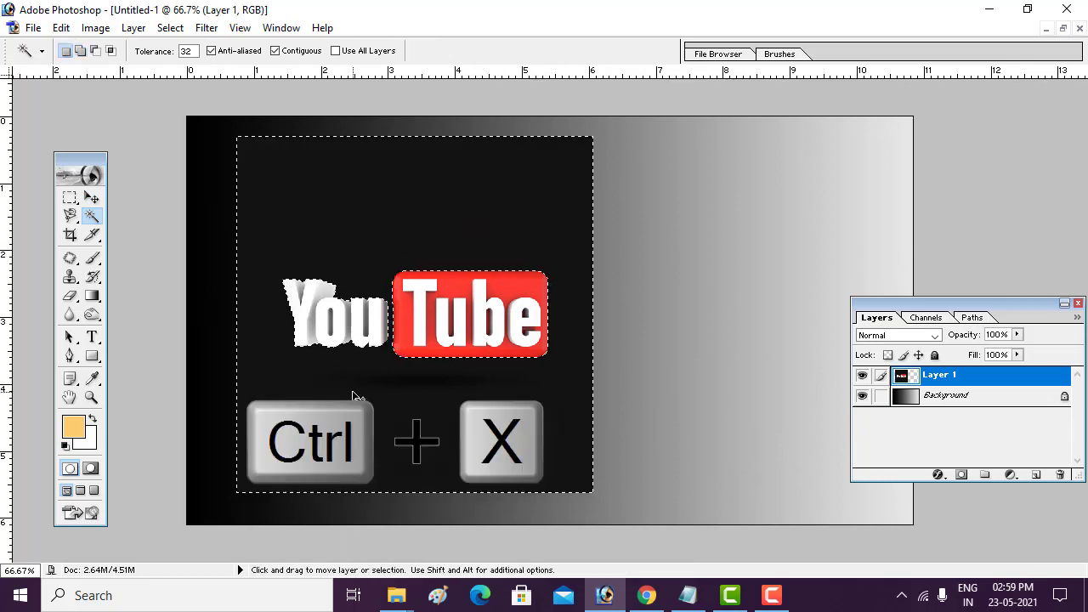
- Move the cut-out YouTube logo to the canvas's upper-left corner and enlarge it slightly
left_click(91, 197)
left_click_drag(418, 294, 332, 156)
left_click_drag(473, 223, 505, 235)
key("Return")
left_click(189, 170)
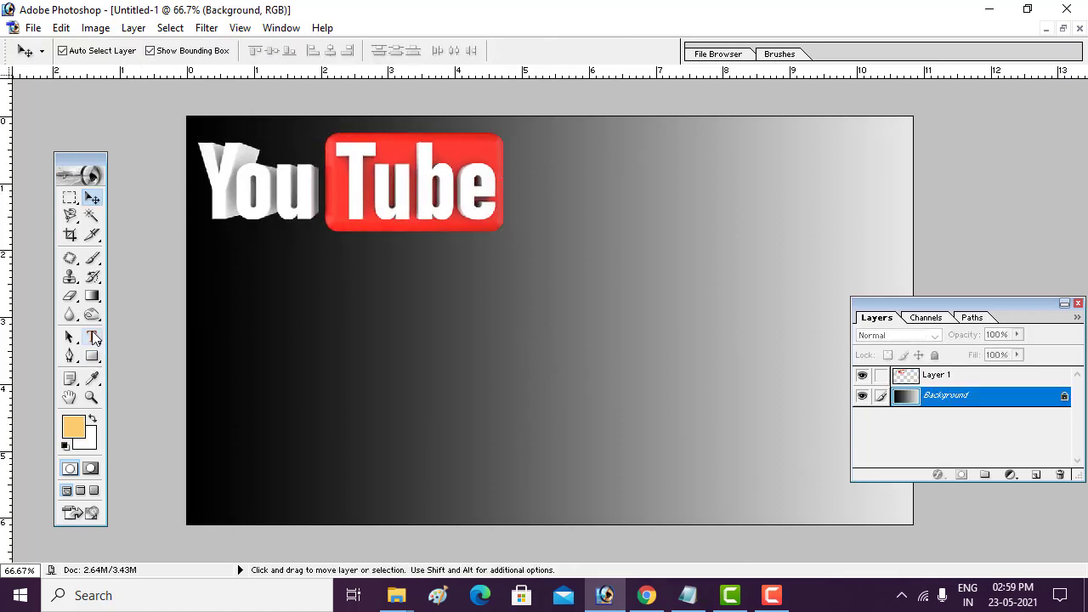
- Add the Hindi text "के लिये थंबनेल" (ds fy;s Fkacusy) below the logo in Kruti Dev 011 at 66.85 pt
left_click(93, 337)
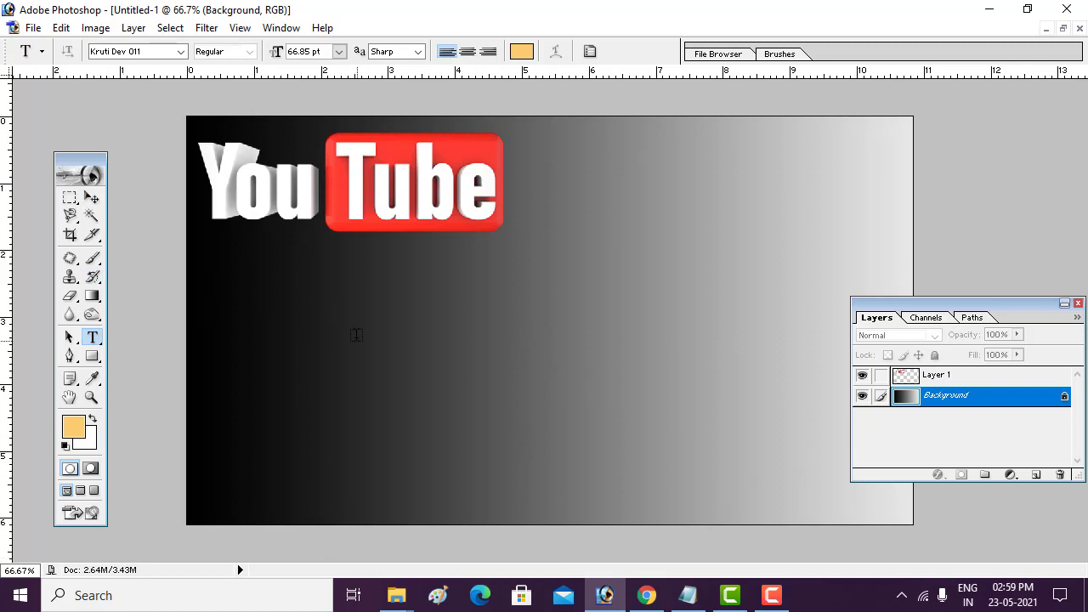
left_click(263, 321)
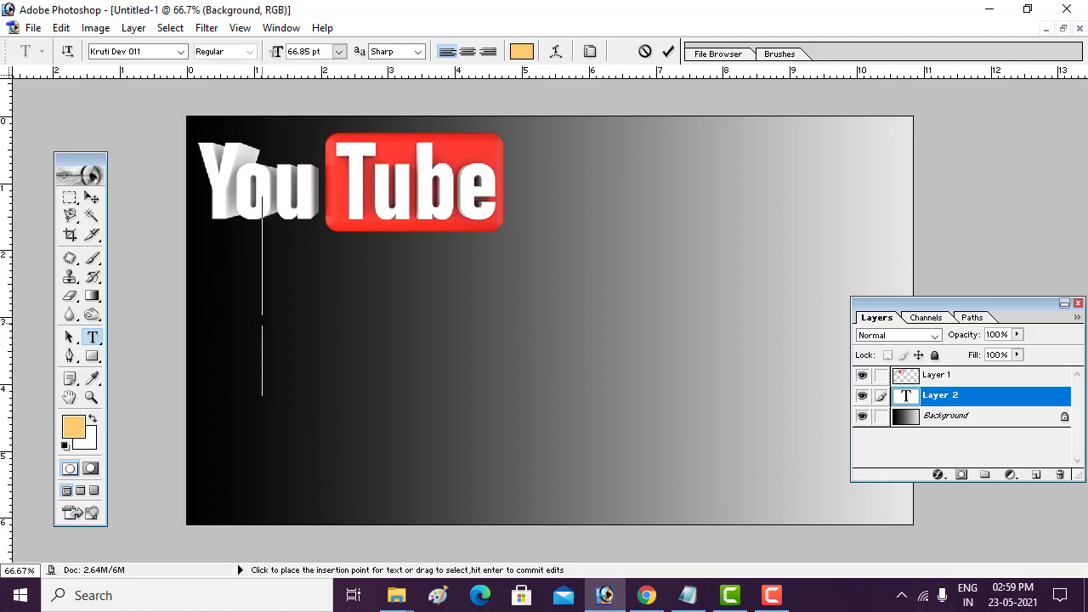
type("ds")
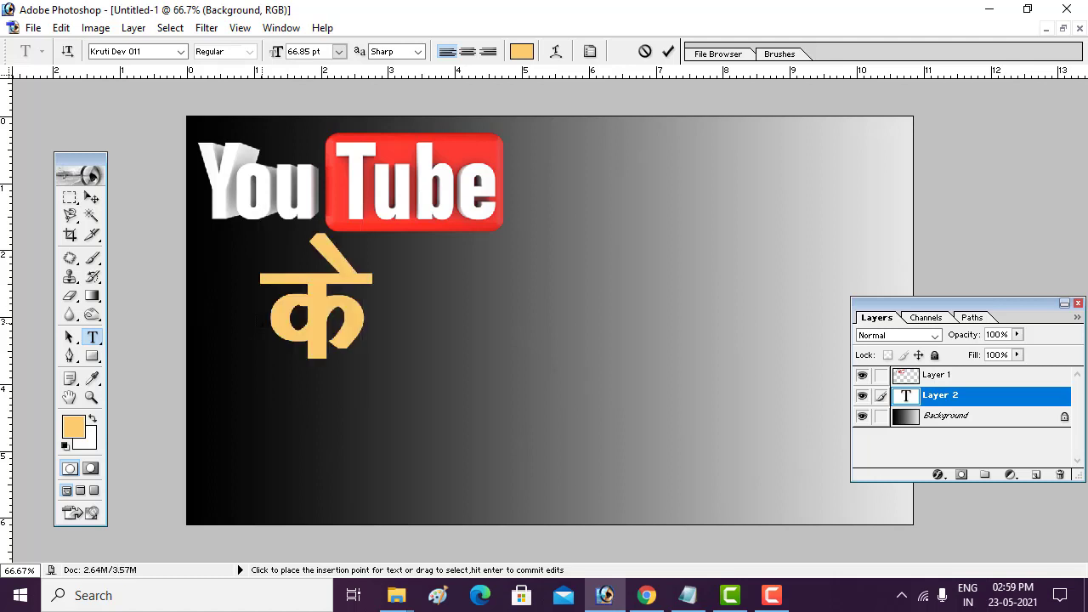
type(" fy")
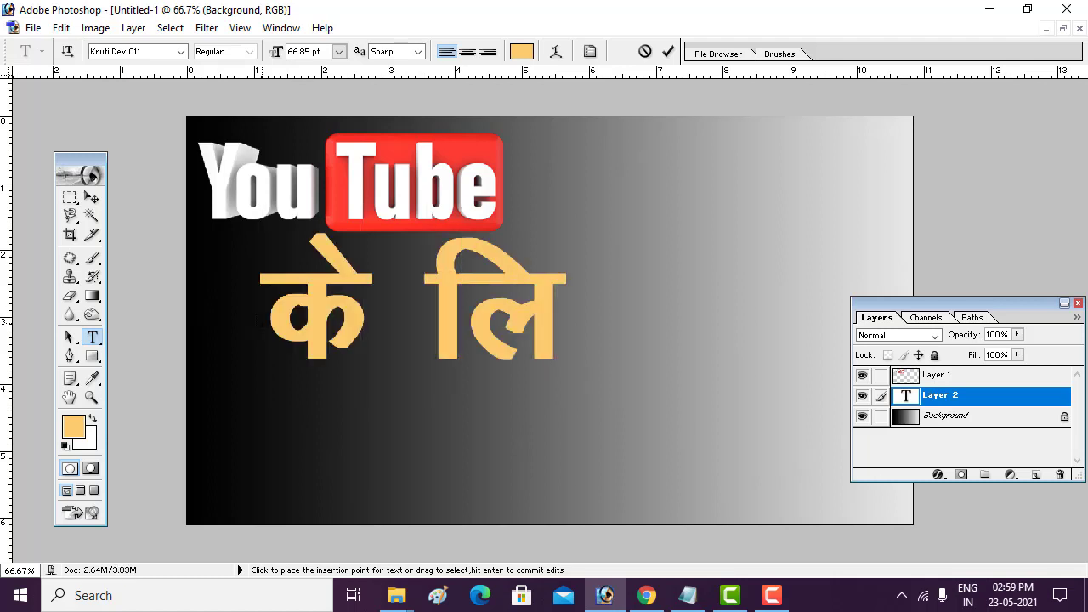
type("ls")
key("BackSpace")
key("BackSpace")
type(";s")
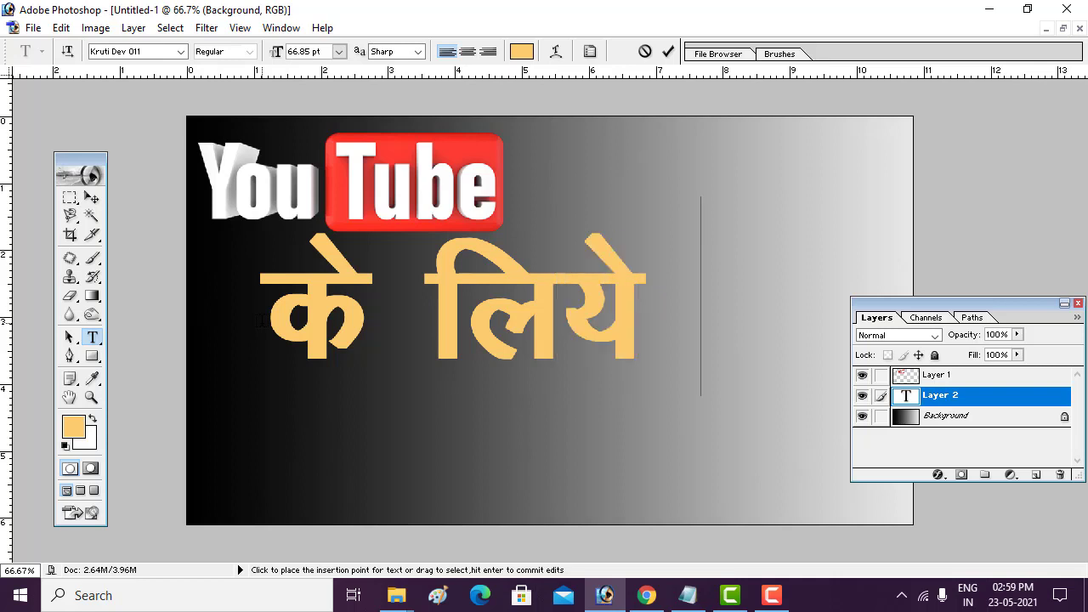
type(" 1")
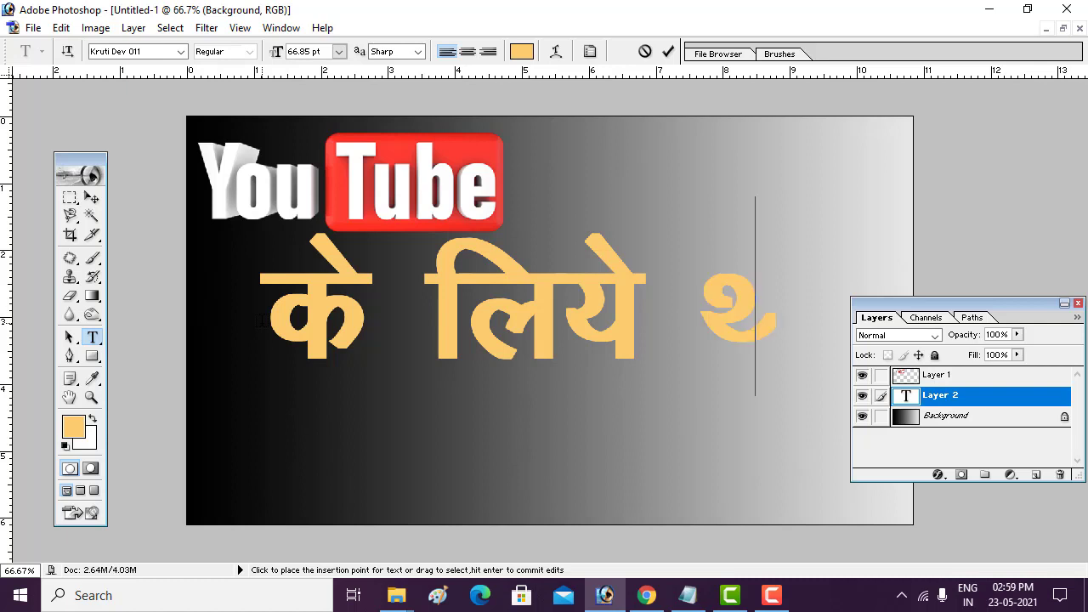
type("ka")
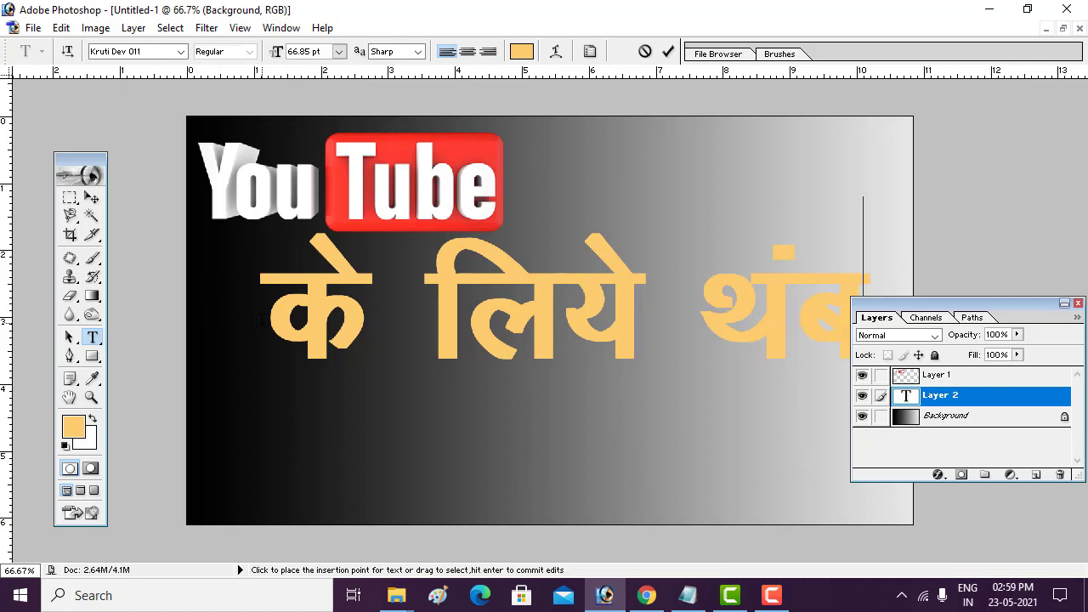
type("us")
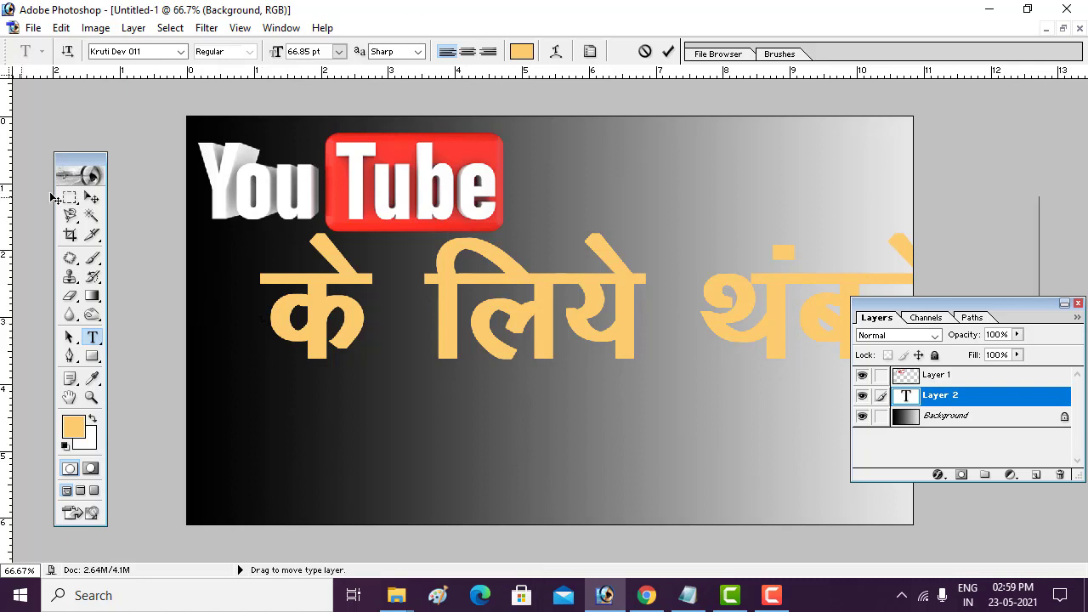
- Scale the Hindi text down proportionally to about 50.6% and place it below the YouTube logo
left_click(92, 198)
left_click_drag(259, 225, 646, 294)
left_click_drag(766, 333, 344, 325)
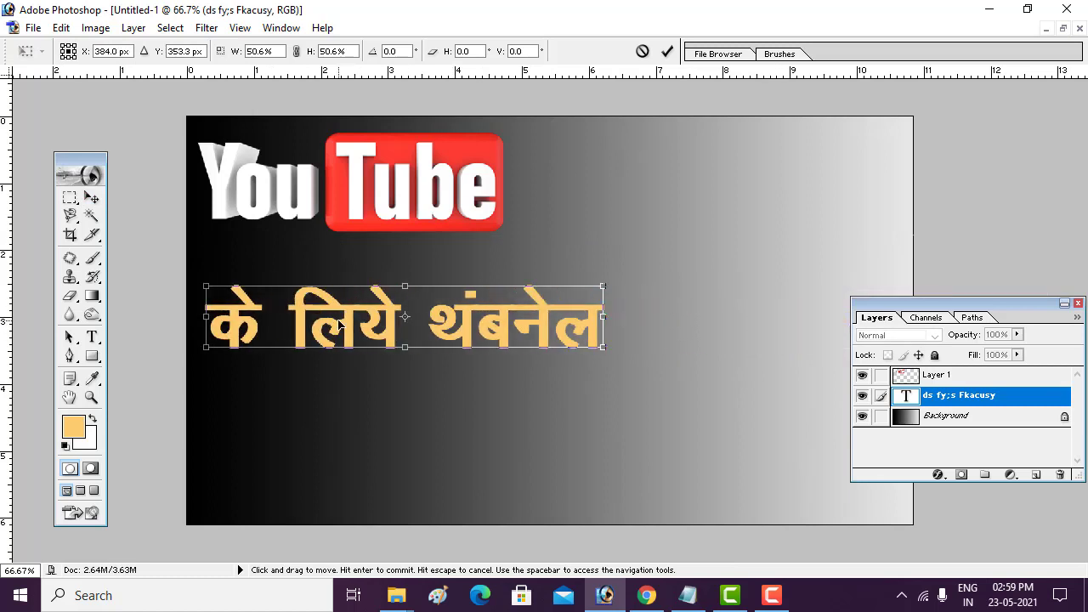
key("Return")
- Break the Hindi text before "थंबनेल" and append "कैसे बनायें" (dSls cuk;sa) to the second line
left_click(92, 337)
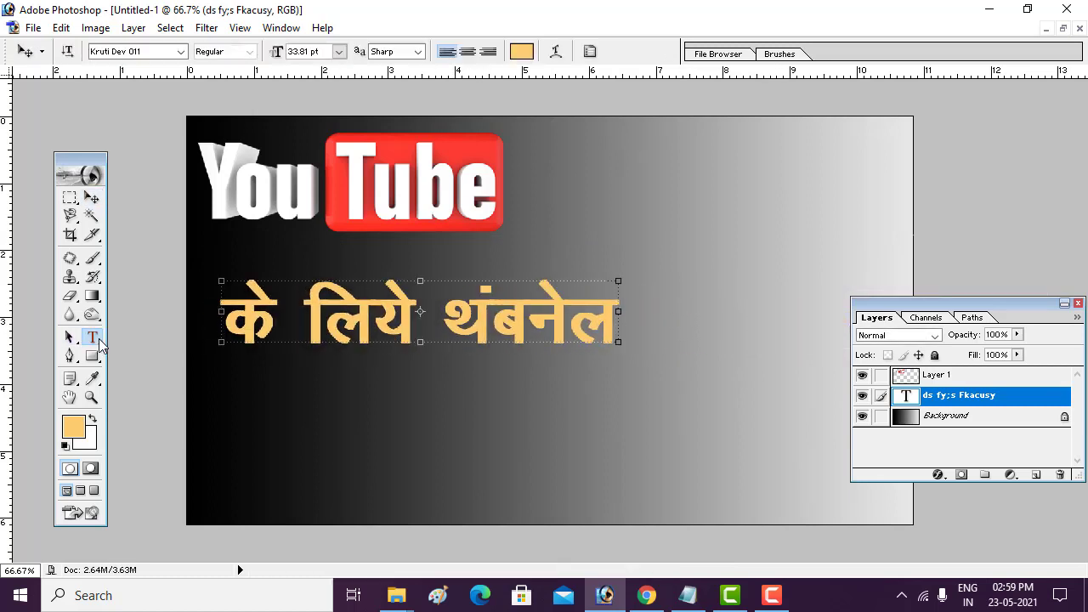
left_click(448, 310)
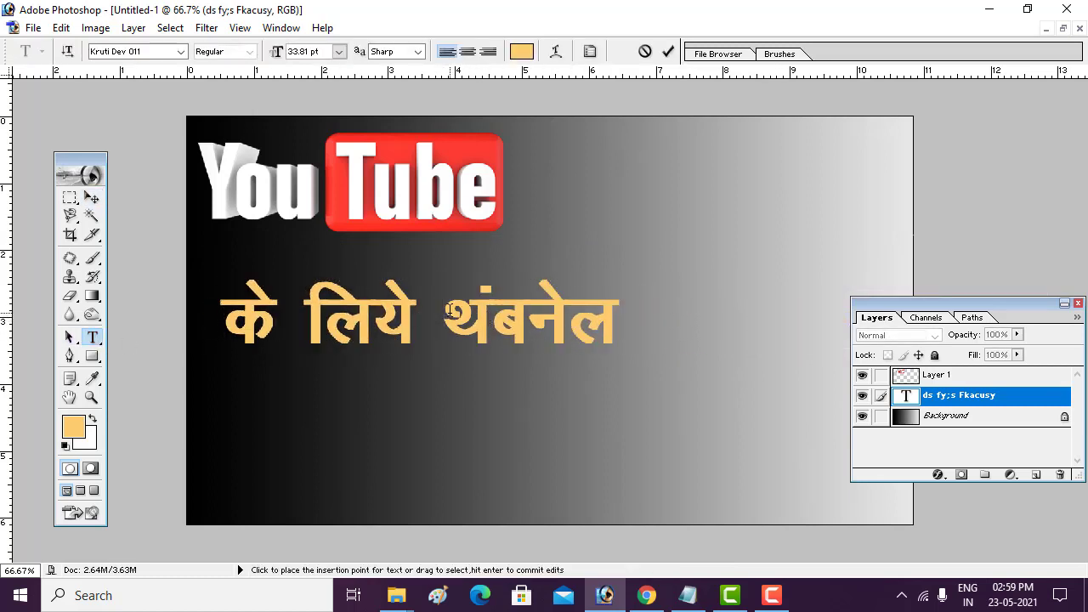
key("Return")
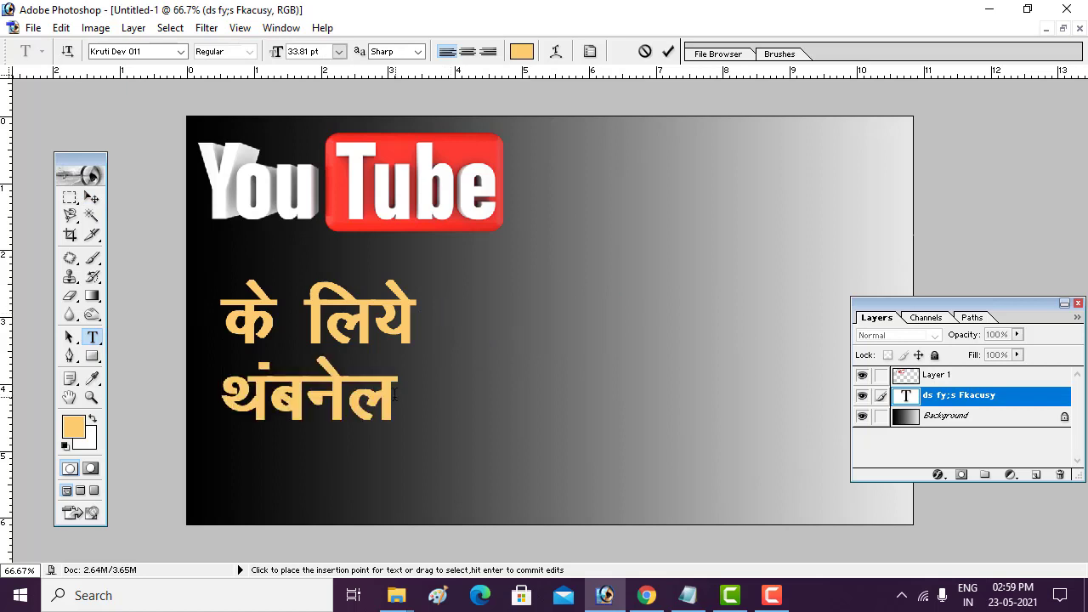
type("dSls")
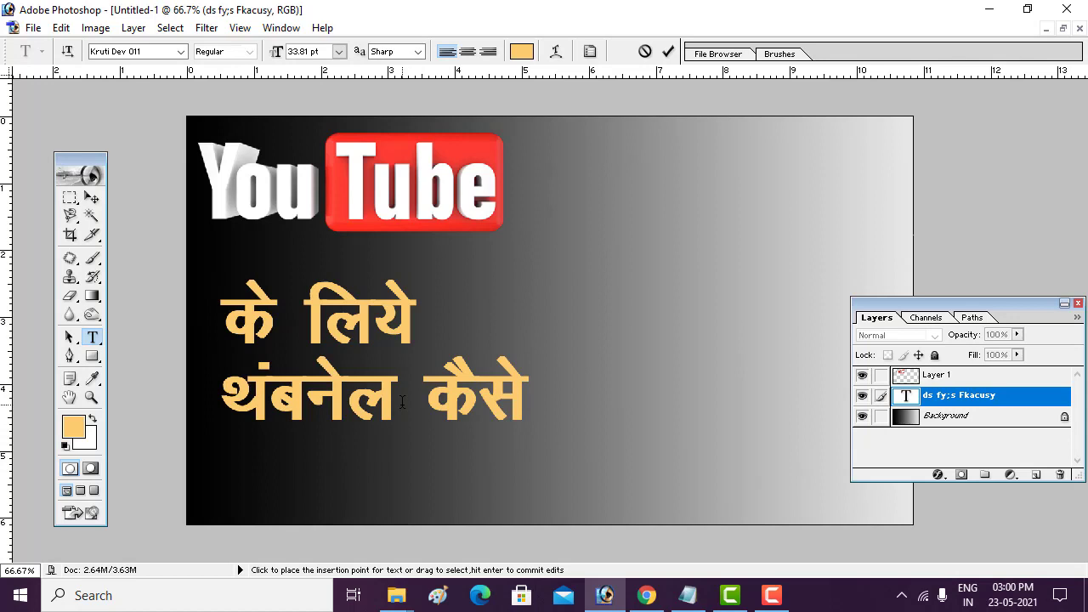
type(" c")
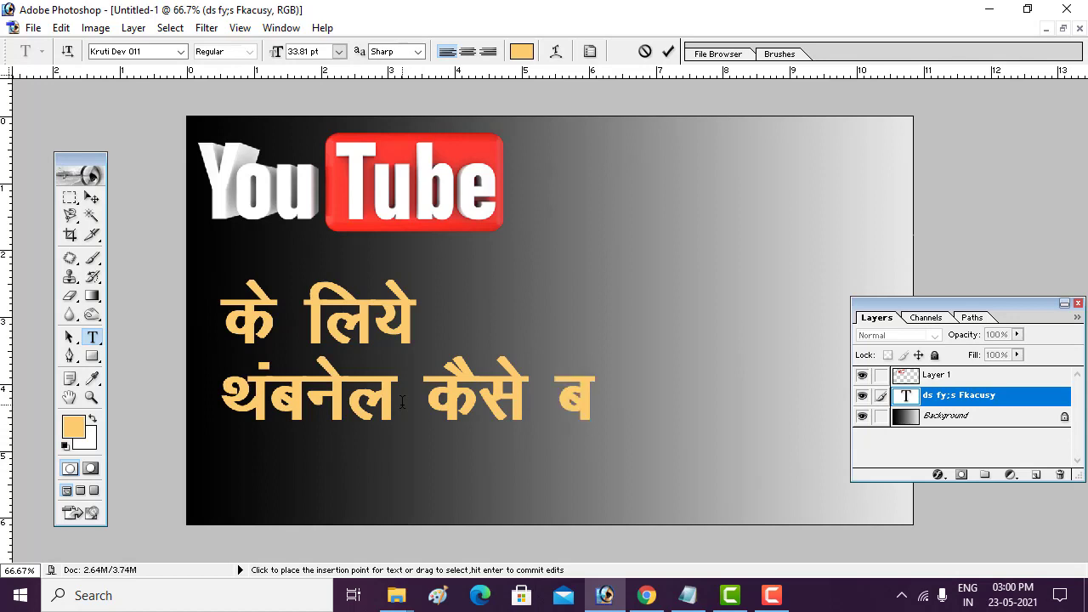
type("uk,")
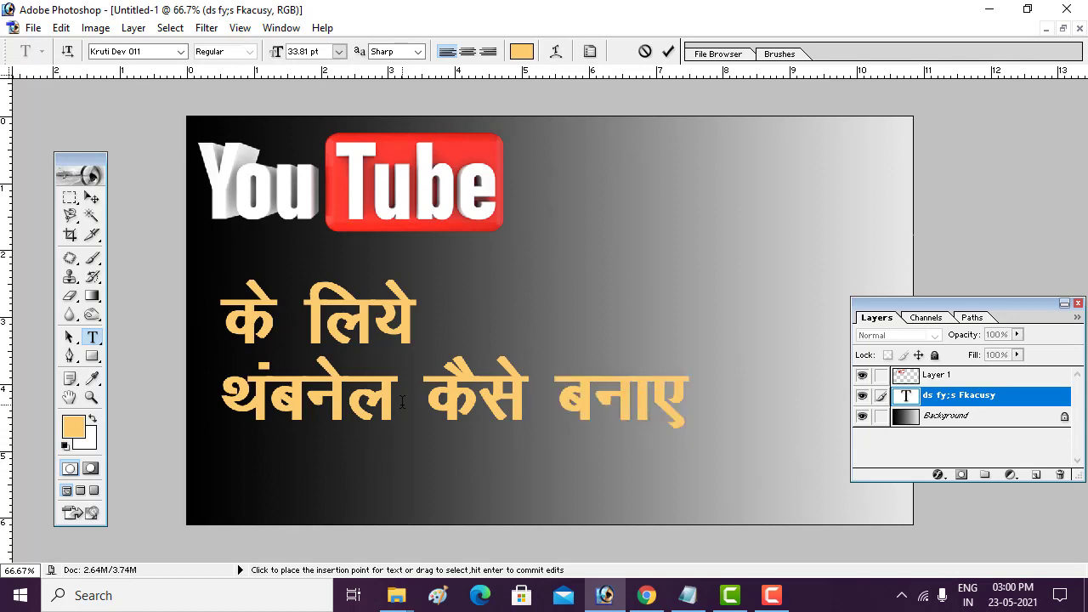
key("BackSpace")
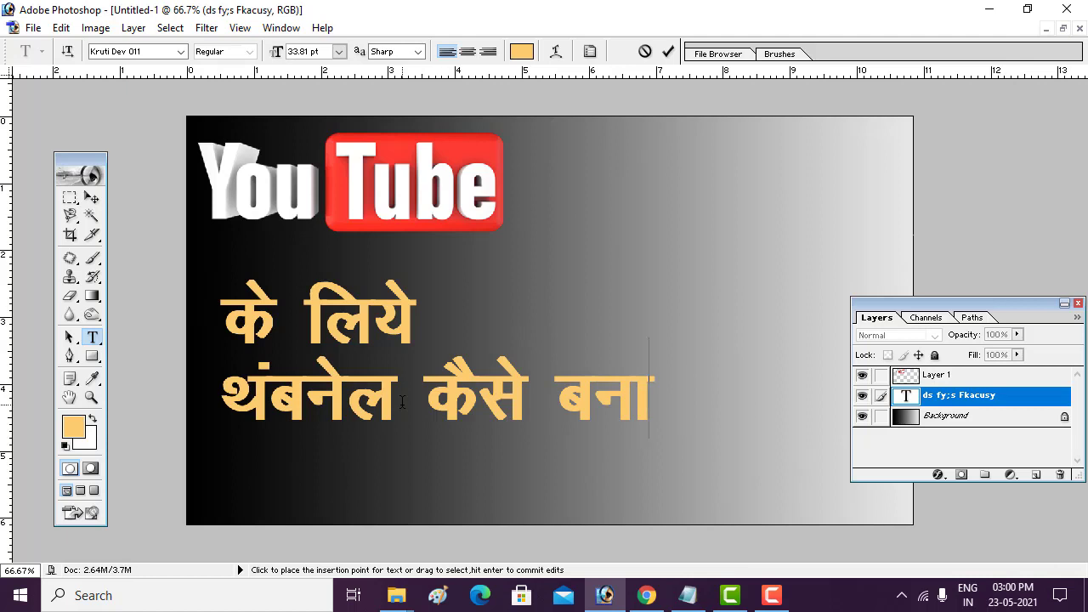
type(";s")
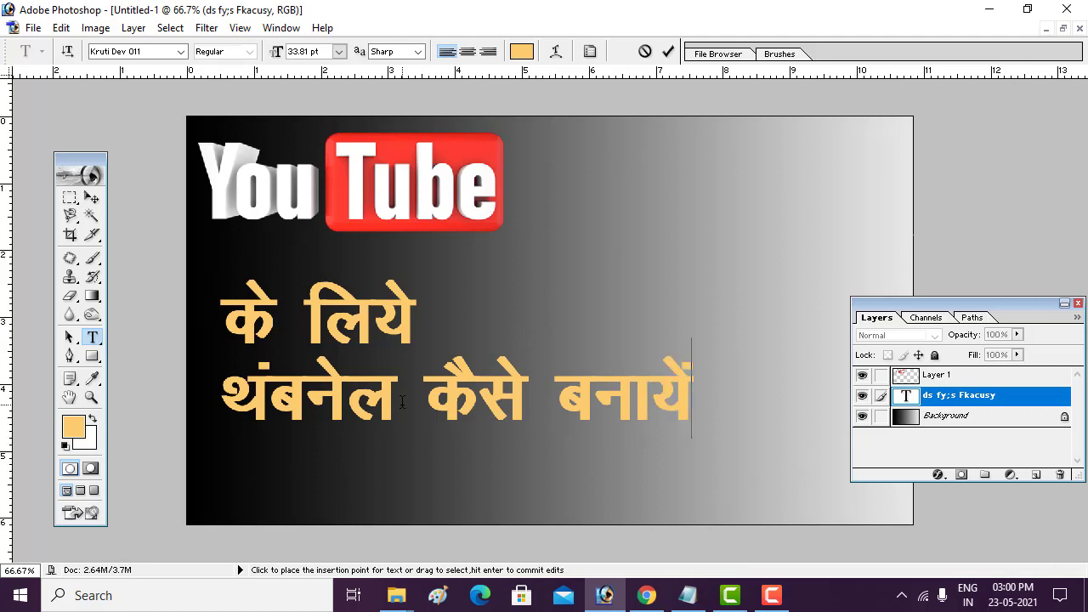
type("a")
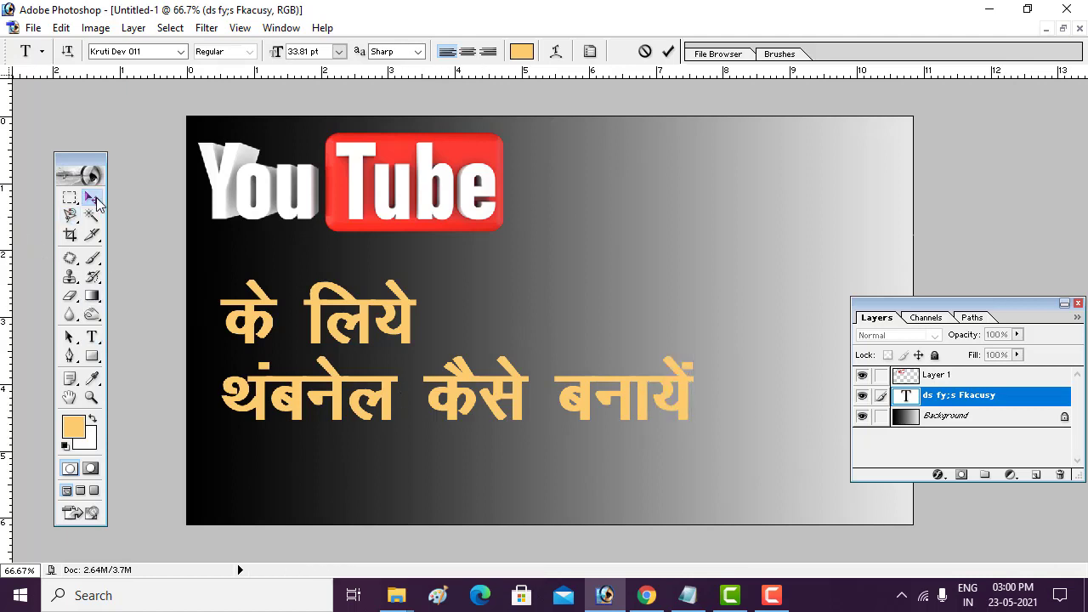
- Move the Hindi text up slightly and split it into three lines before "कैसे", indenting the first two lines with spaces
left_click(92, 198)
left_click_drag(374, 334, 376, 313)
left_click(94, 336)
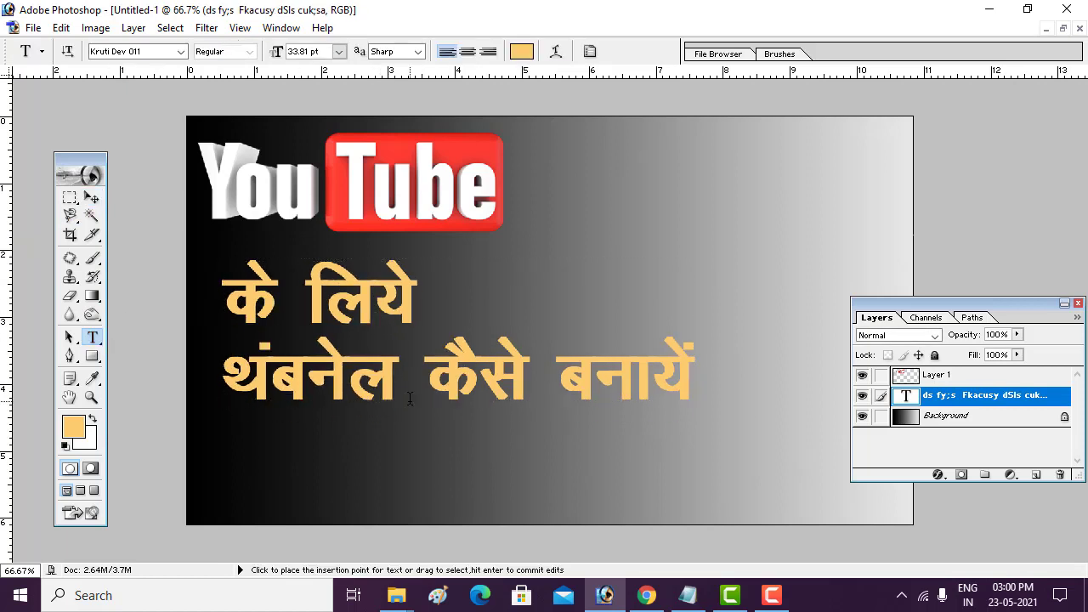
left_click(434, 364)
key("Return")
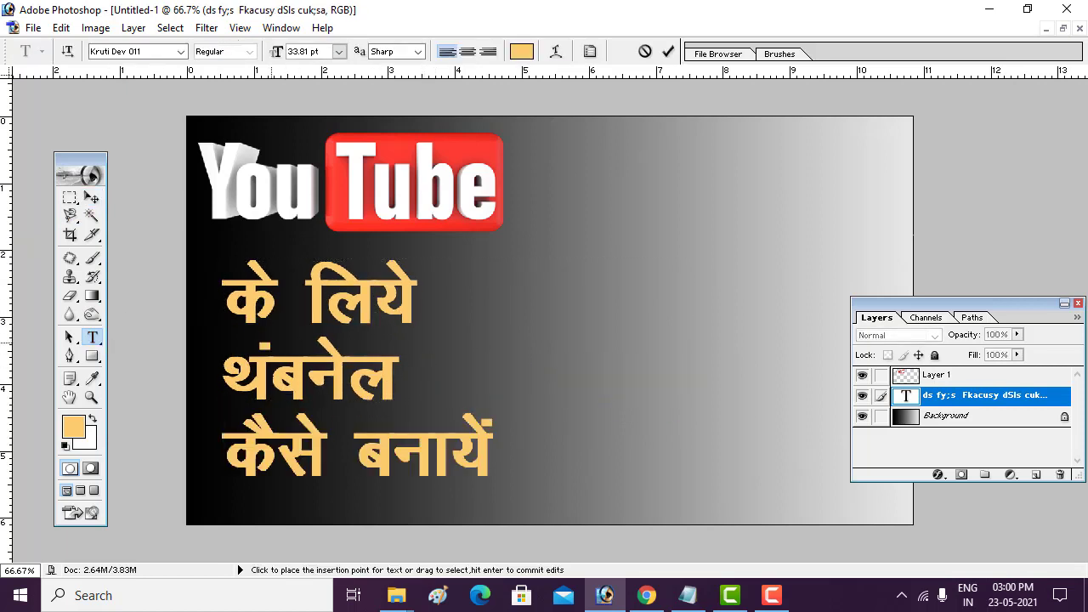
left_click(233, 299)
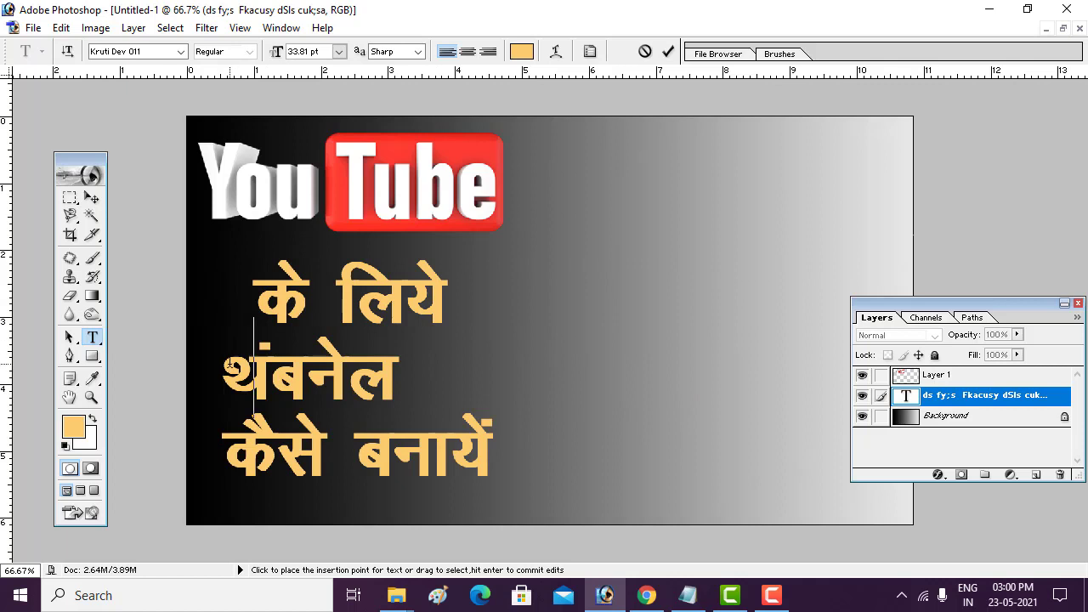
left_click(92, 198)
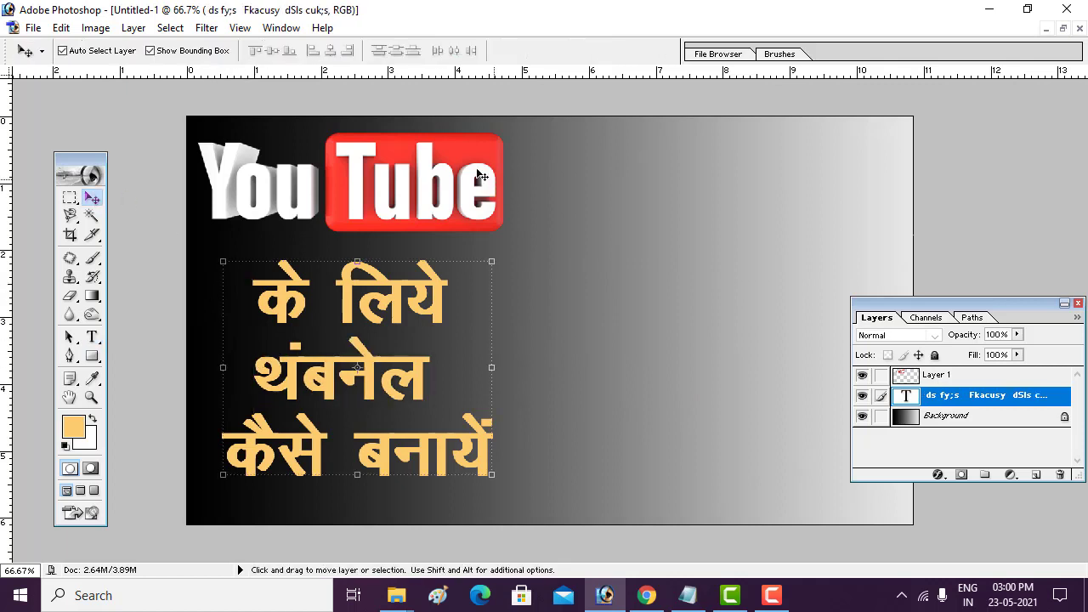
- Add a white (FFFFFF) outside stroke of 7 px to the YouTube logo layer
right_click(433, 172)
left_click(459, 182)
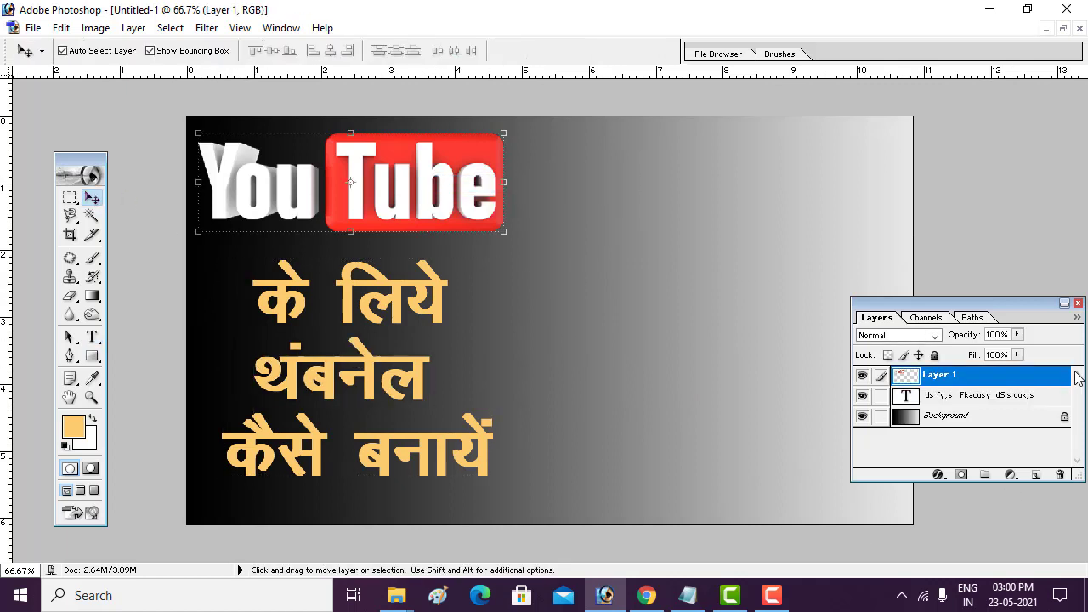
left_click(942, 476)
left_click(972, 464)
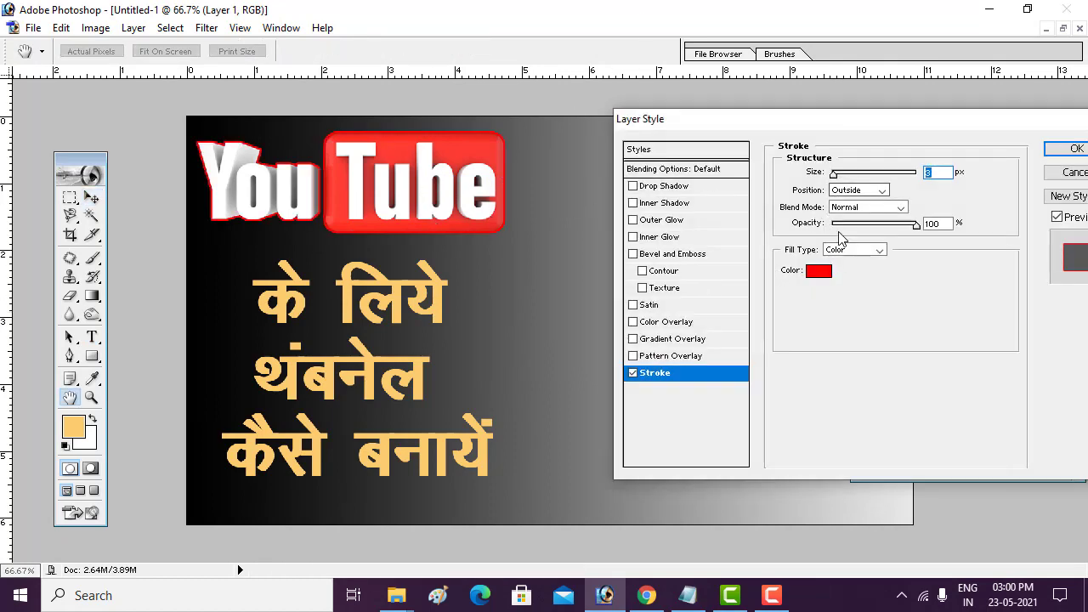
left_click(821, 273)
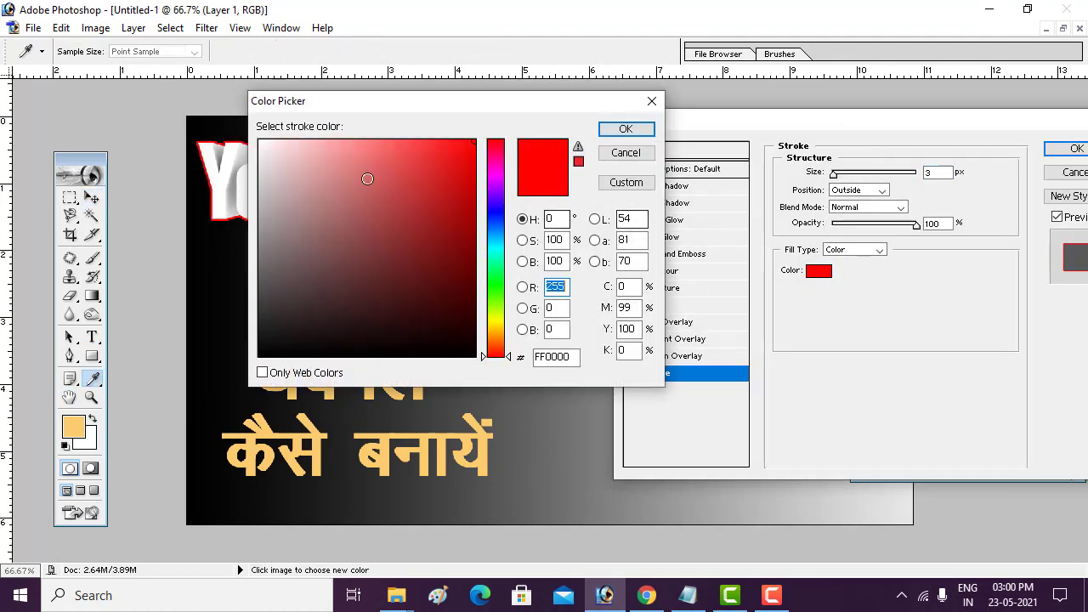
left_click(457, 81)
left_click_drag(459, 97, 827, 104)
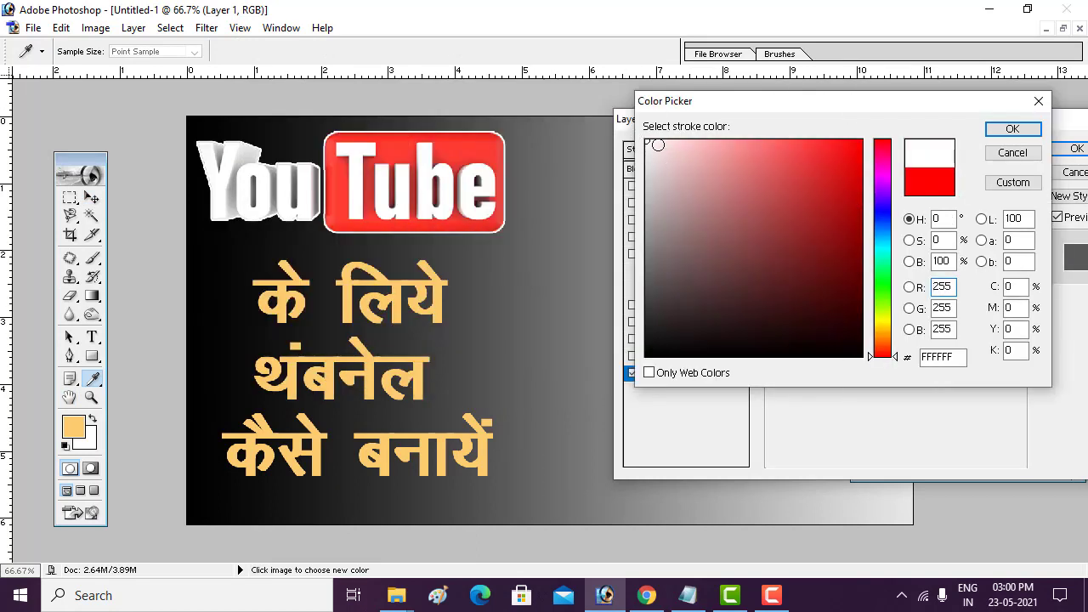
left_click(1011, 128)
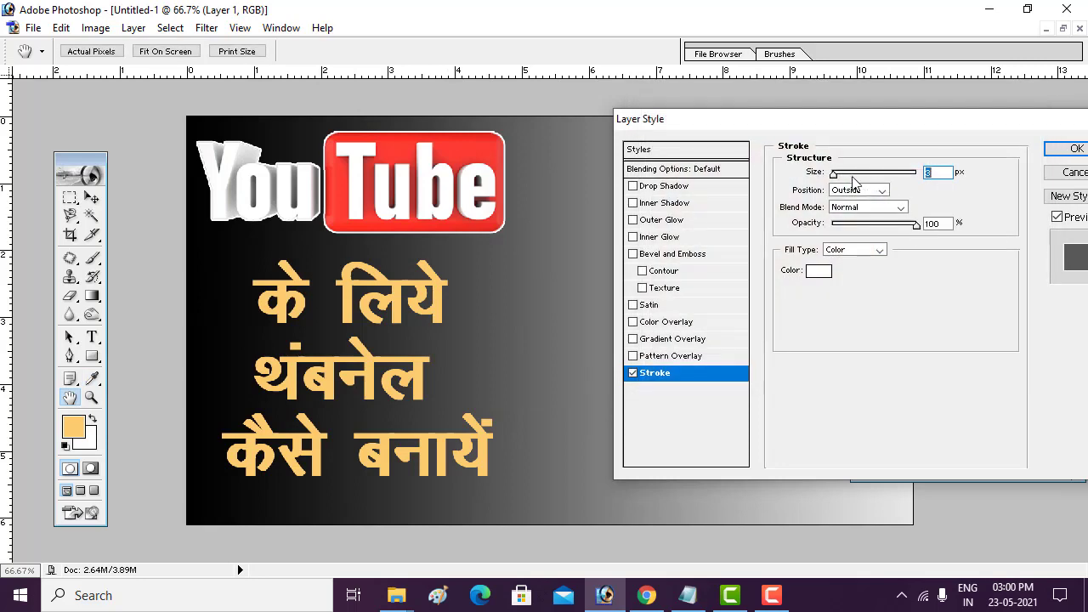
left_click_drag(835, 176, 837, 175)
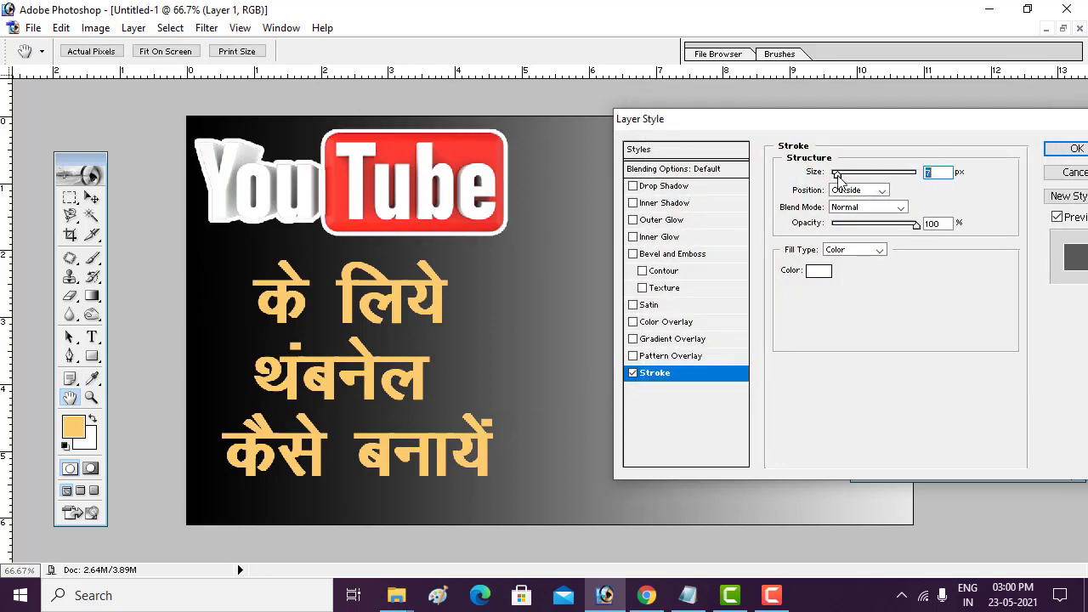
left_click(1073, 150)
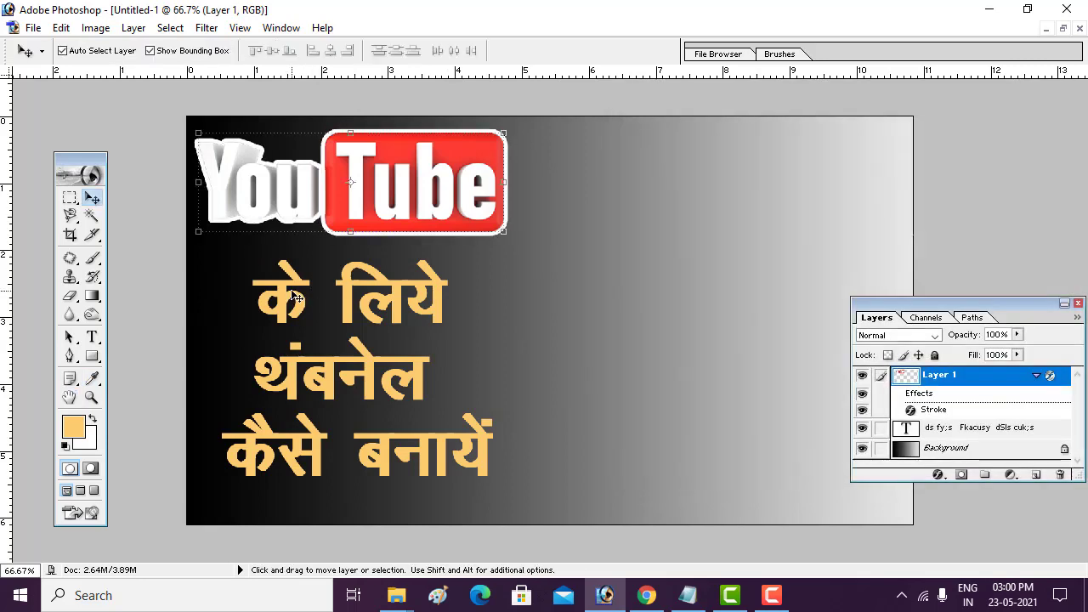
- Select all three lines of the Hindi text and change their colour to white
right_click(291, 296)
left_click(365, 303)
right_click(293, 299)
left_click(366, 306)
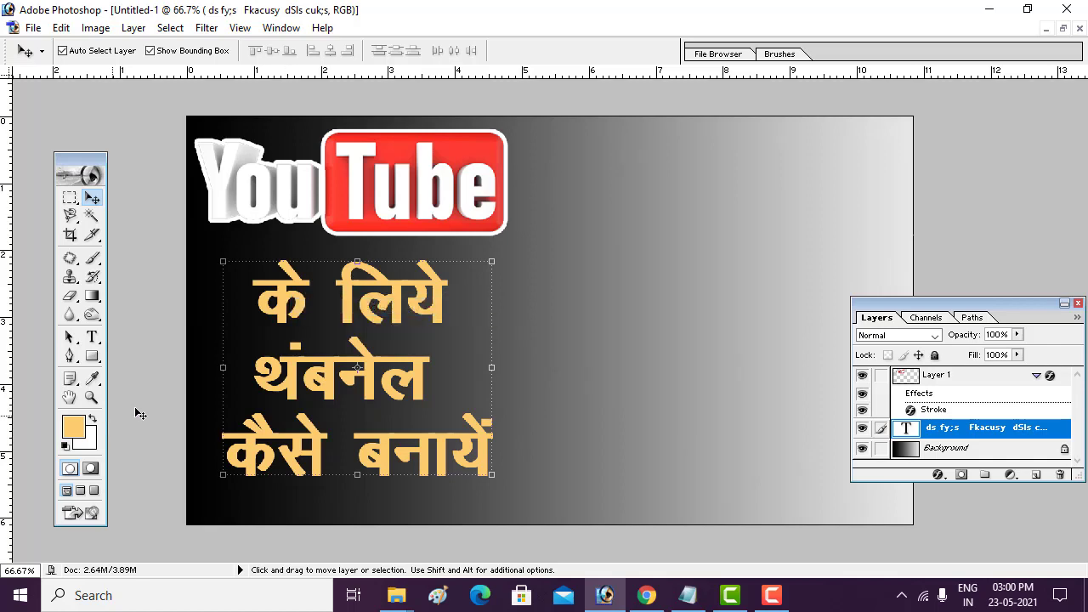
left_click(92, 337)
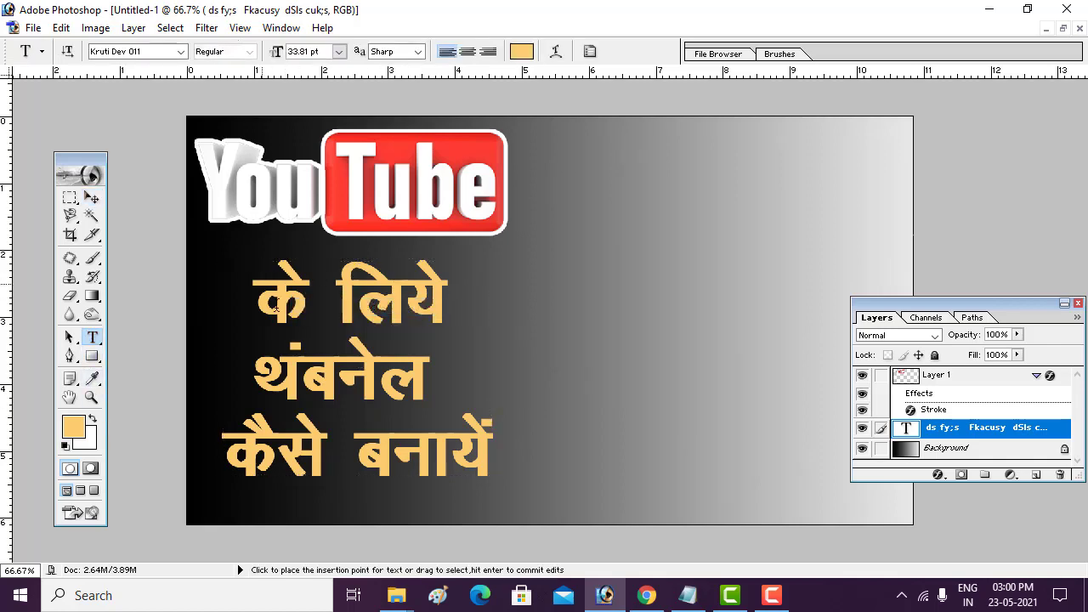
left_click_drag(276, 307, 505, 450)
left_click(522, 51)
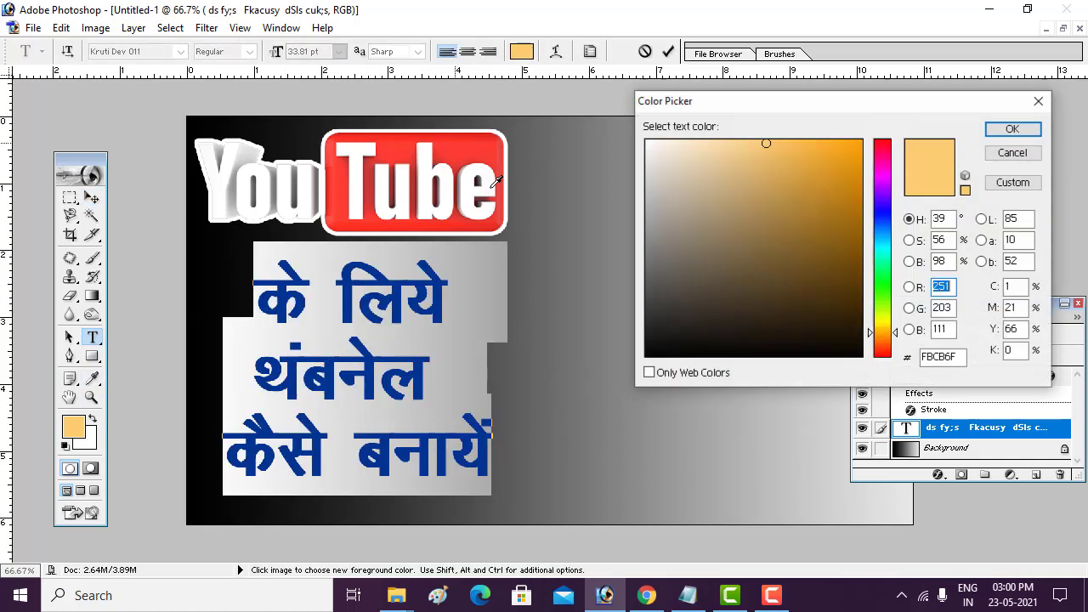
left_click(647, 142)
left_click(1012, 128)
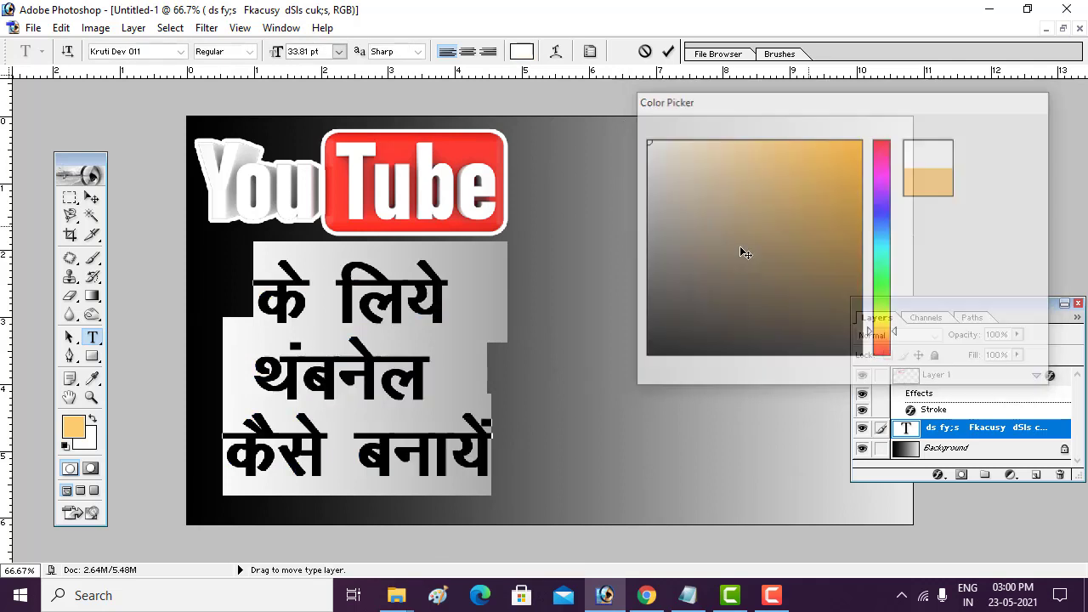
left_click(92, 197)
left_click(537, 326)
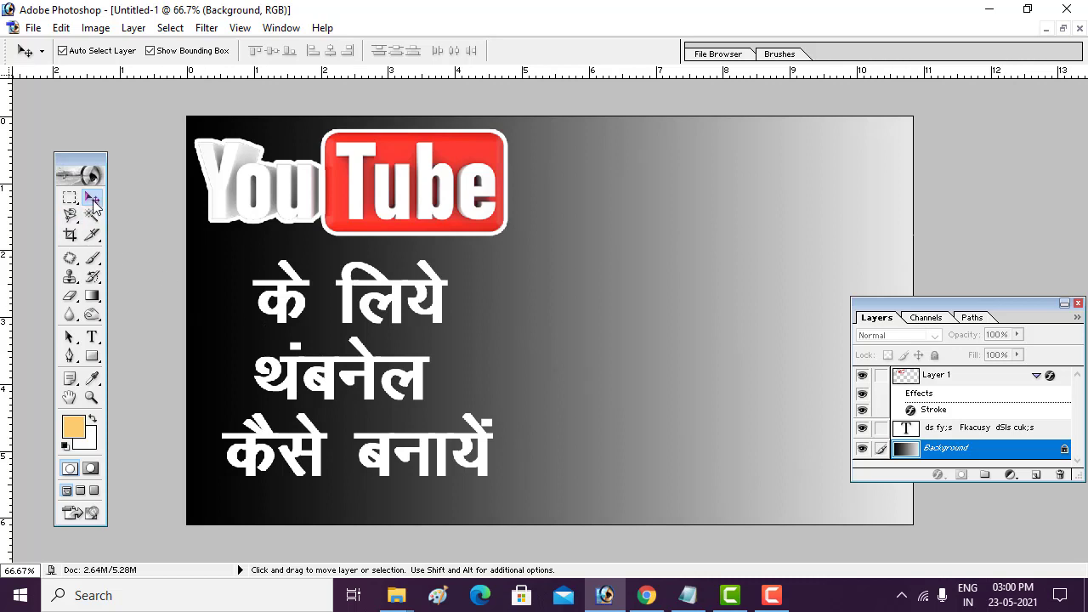
- Add a black outside stroke of 7 px to the Hindi text layer
left_click(92, 336)
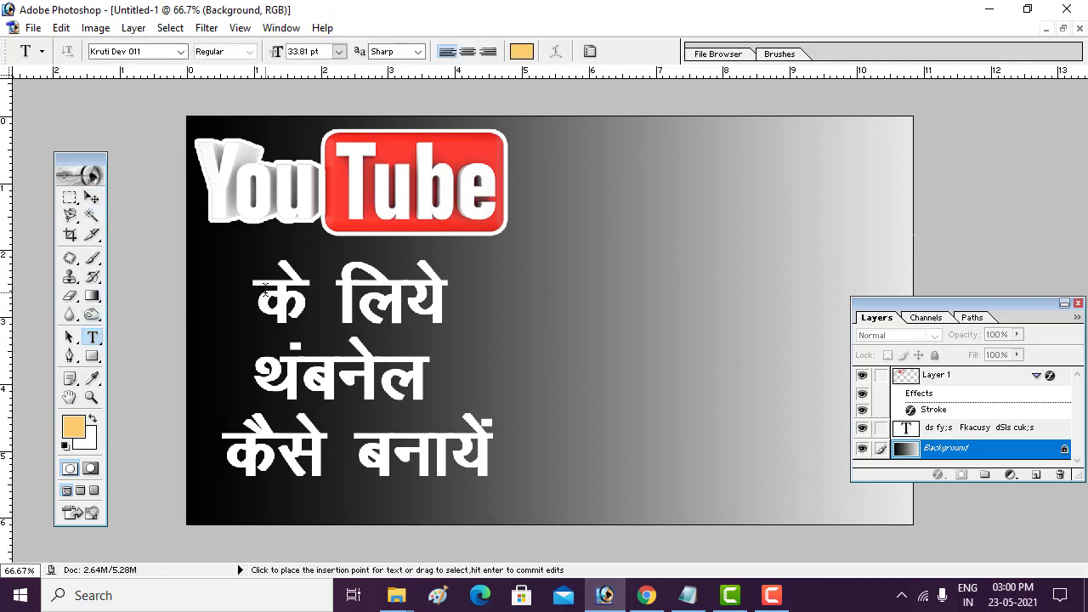
left_click(977, 428)
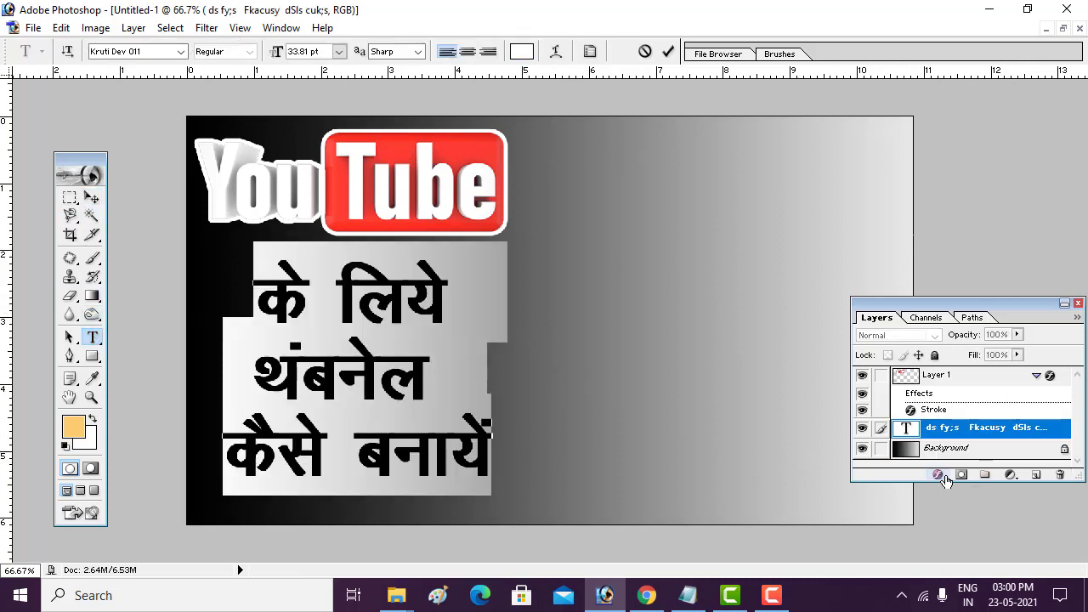
left_click(941, 476)
left_click(919, 463)
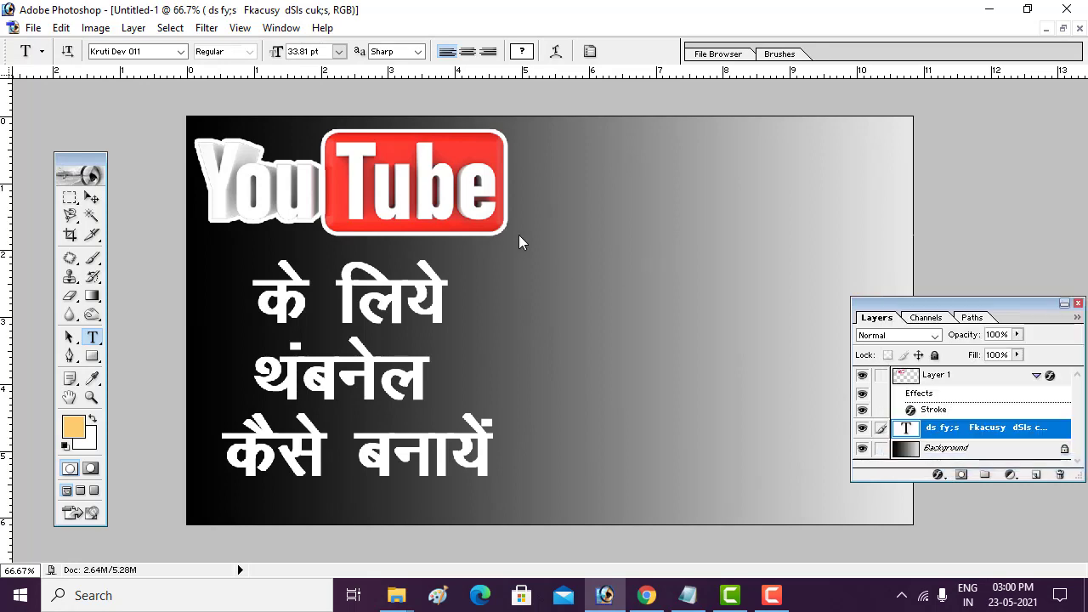
left_click(819, 338)
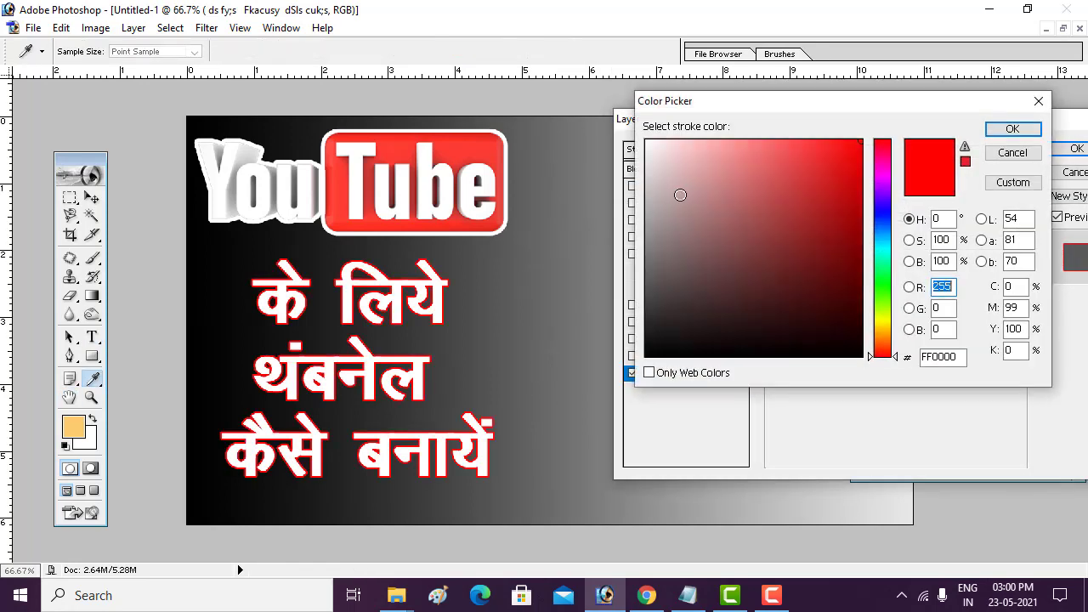
left_click_drag(680, 195, 875, 374)
left_click(1013, 128)
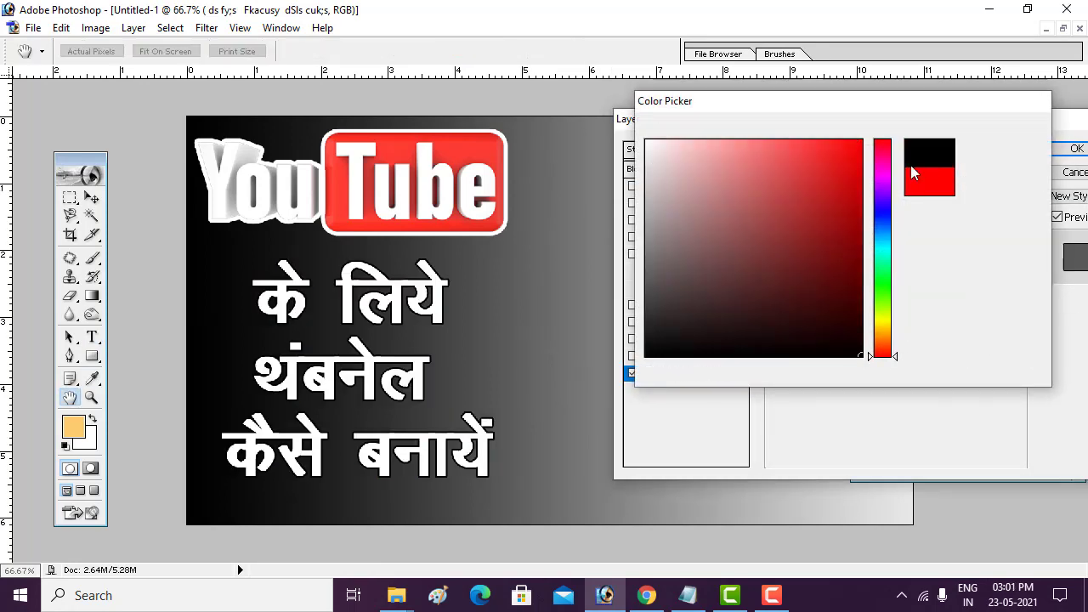
left_click_drag(832, 175, 838, 174)
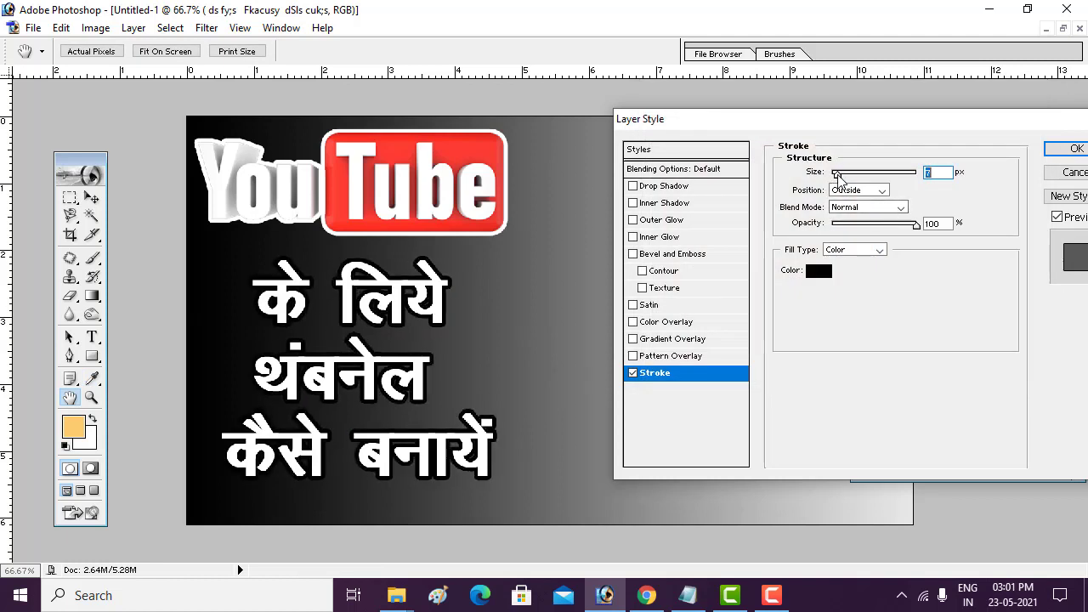
left_click(1075, 148)
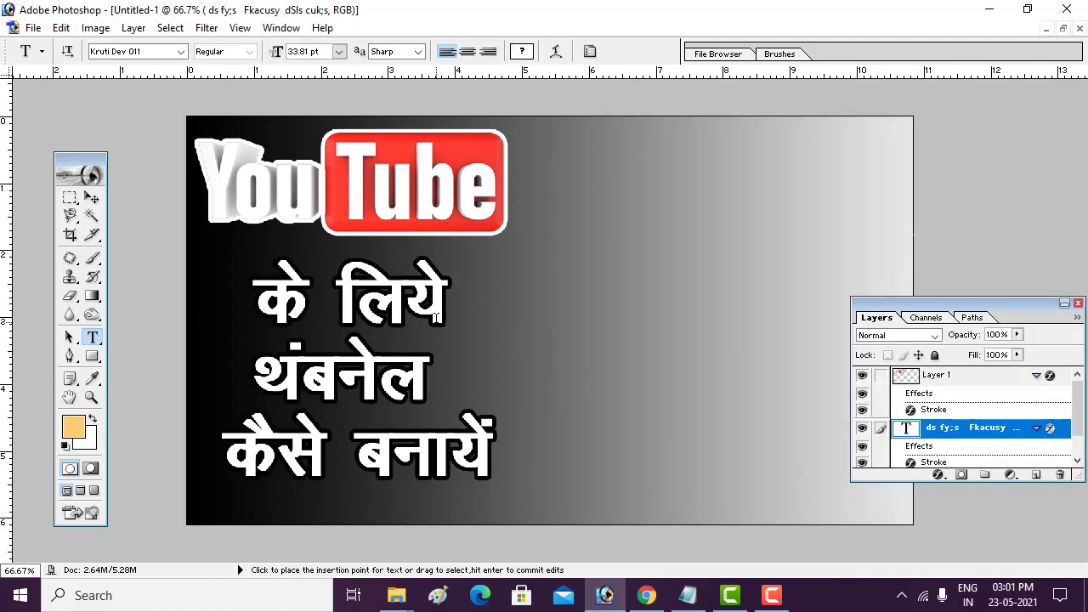
left_click(92, 199)
key("z")
scroll(587, 279, "down", 3)
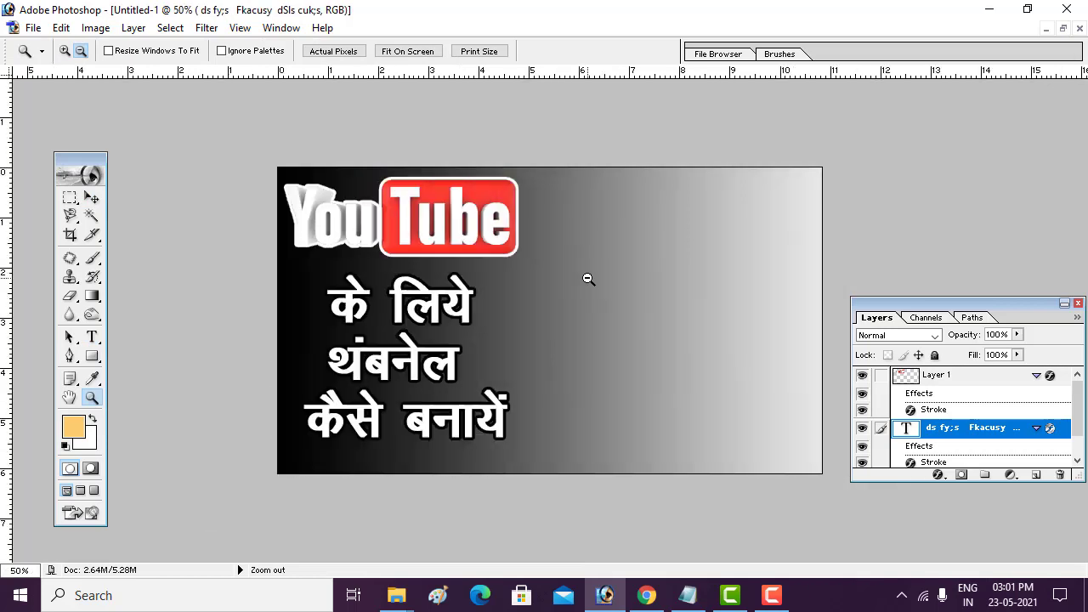
scroll(588, 278, "up", 3)
scroll(588, 279, "down", 4)
scroll(587, 279, "up", 2)
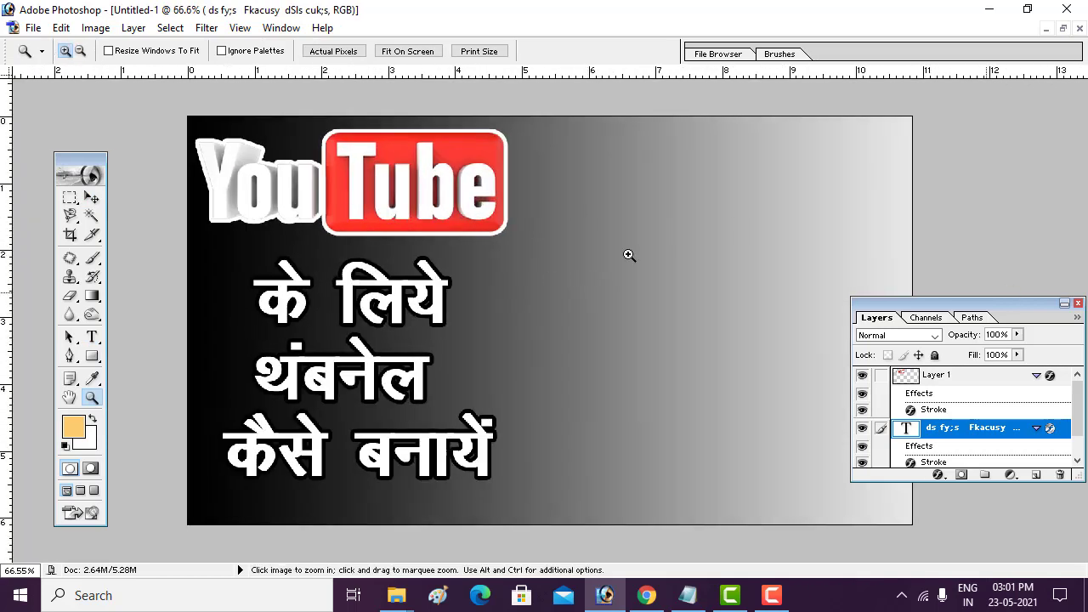
- Open the Photoshop 7.0 logo PNG from the Downloads folder in Photoshop
mouse_move(398, 593)
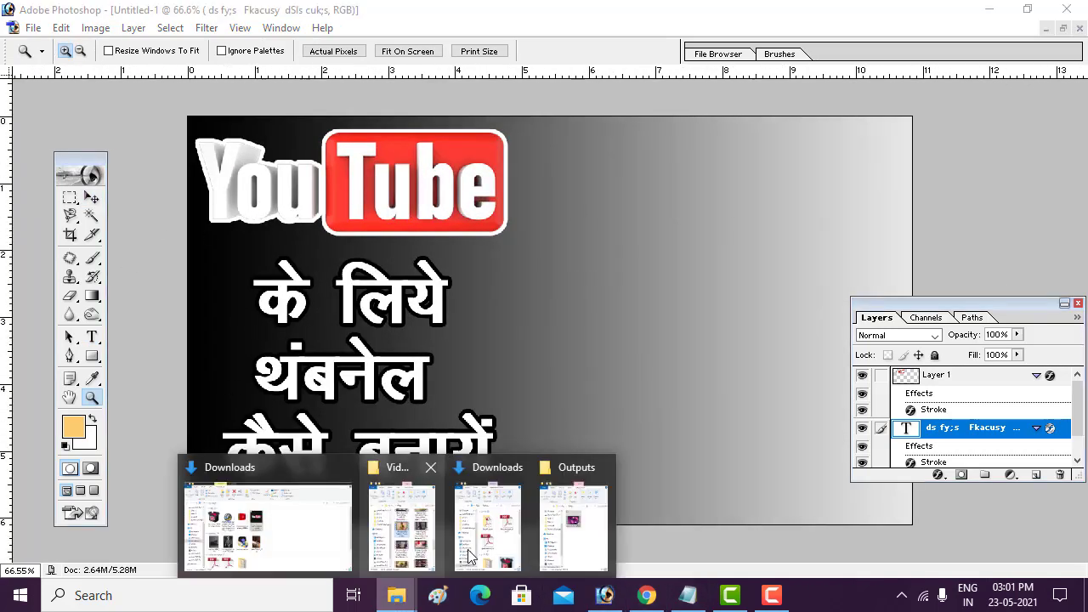
left_click(447, 527)
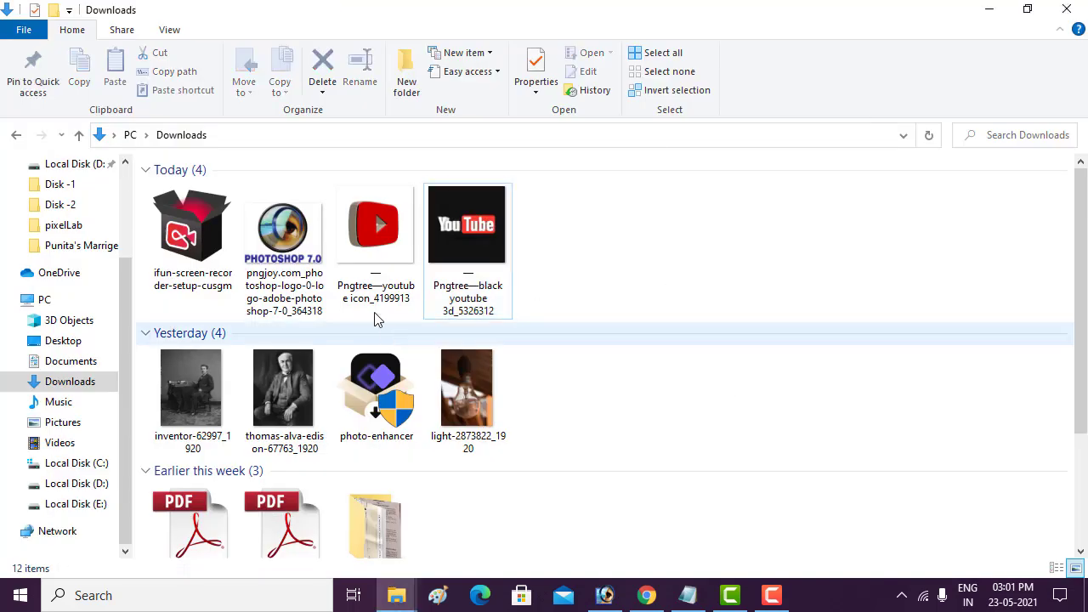
left_click_drag(289, 246, 416, 275)
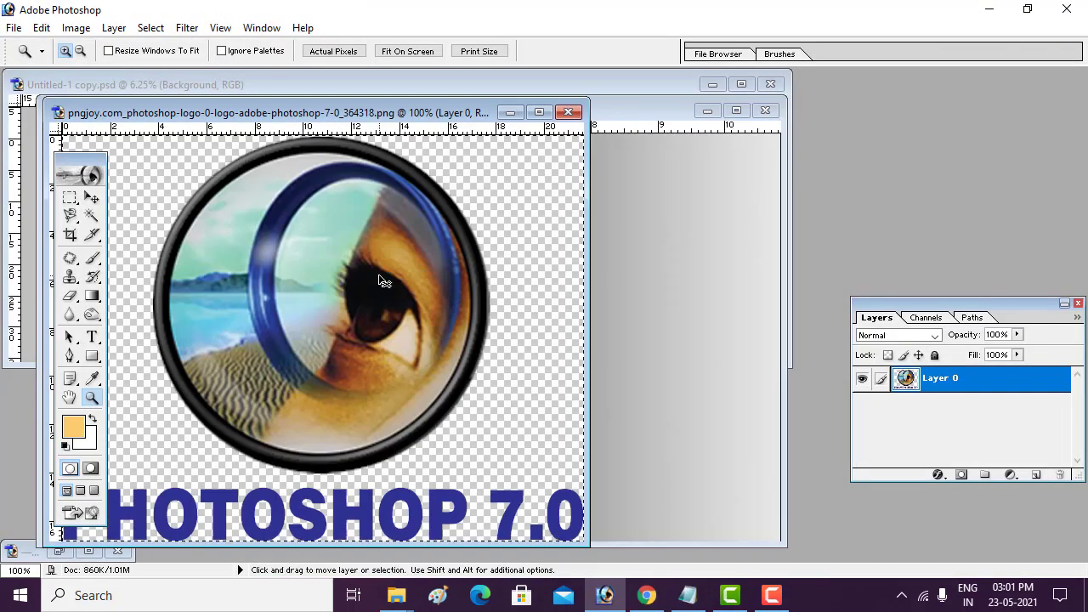
- Paste the copied Photoshop 7.0 logo into the thumbnail and place it in the lower-right area beside the Hindi text
left_click(762, 115)
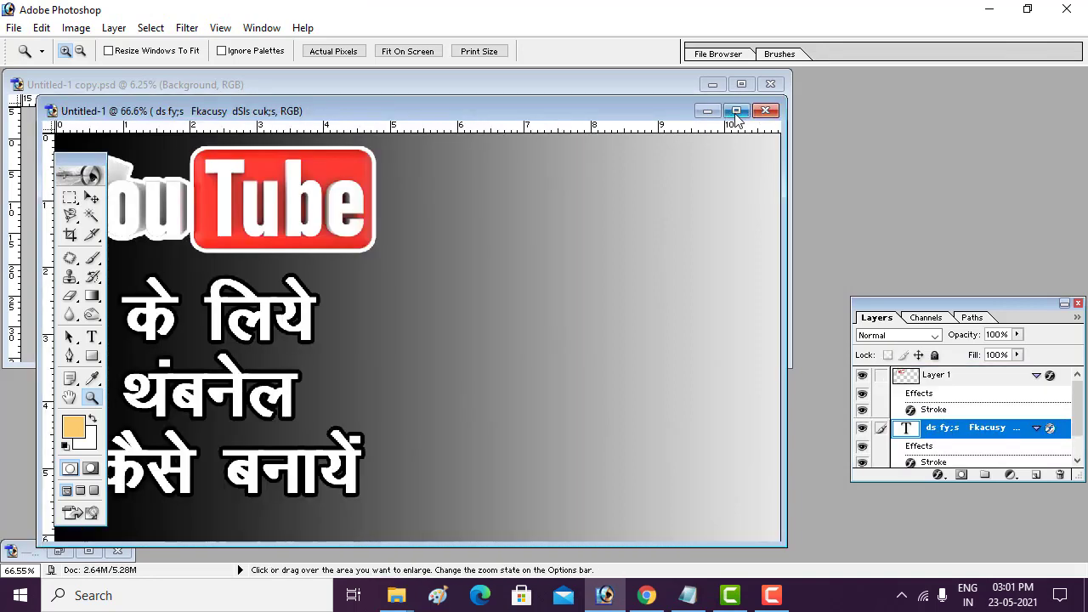
left_click(737, 113)
key("ctrl+v")
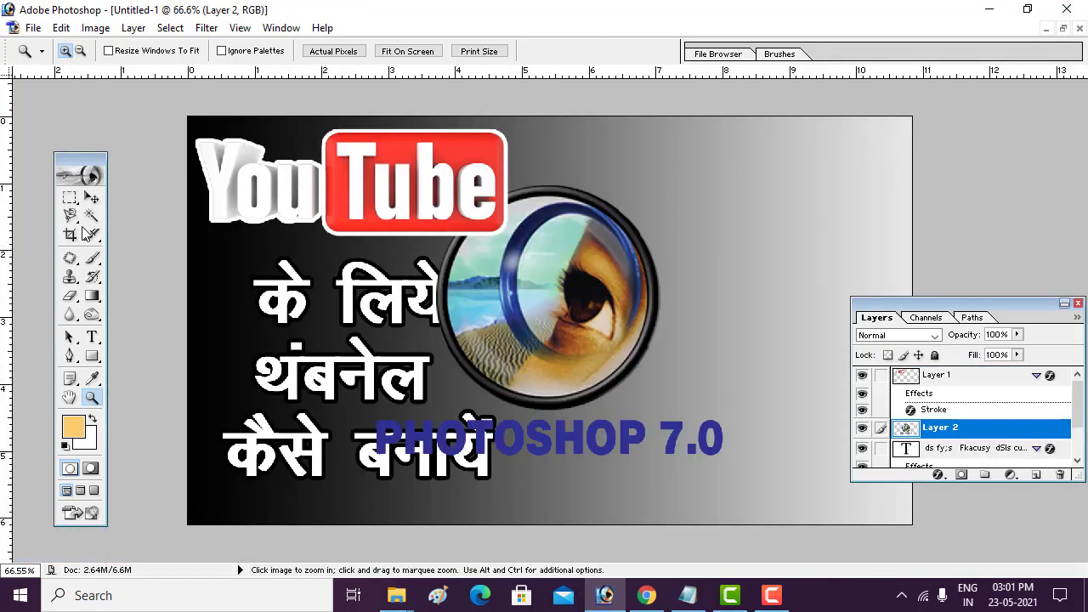
key("v")
left_click_drag(526, 278, 698, 332)
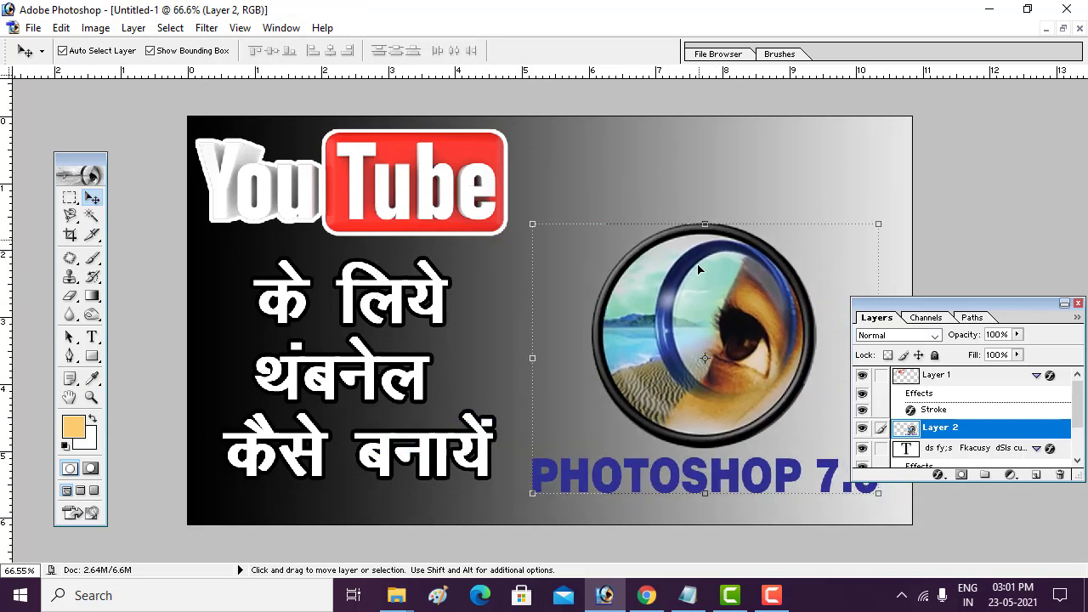
- Add a white (FFFFFF) outside stroke of 6 px to the Photoshop 7.0 logo layer
left_click(943, 481)
left_click(941, 466)
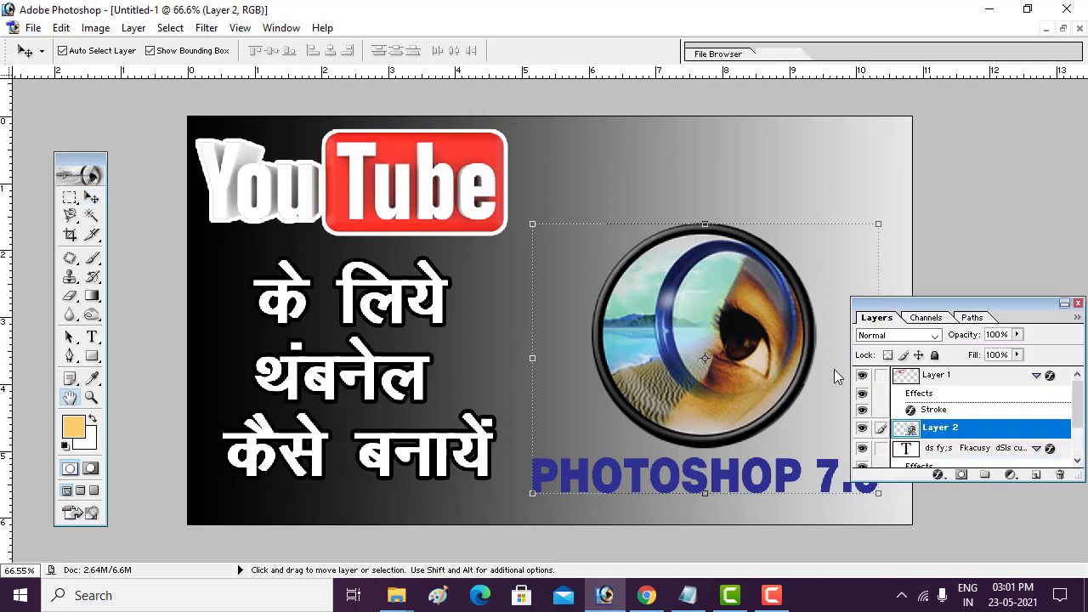
left_click(817, 271)
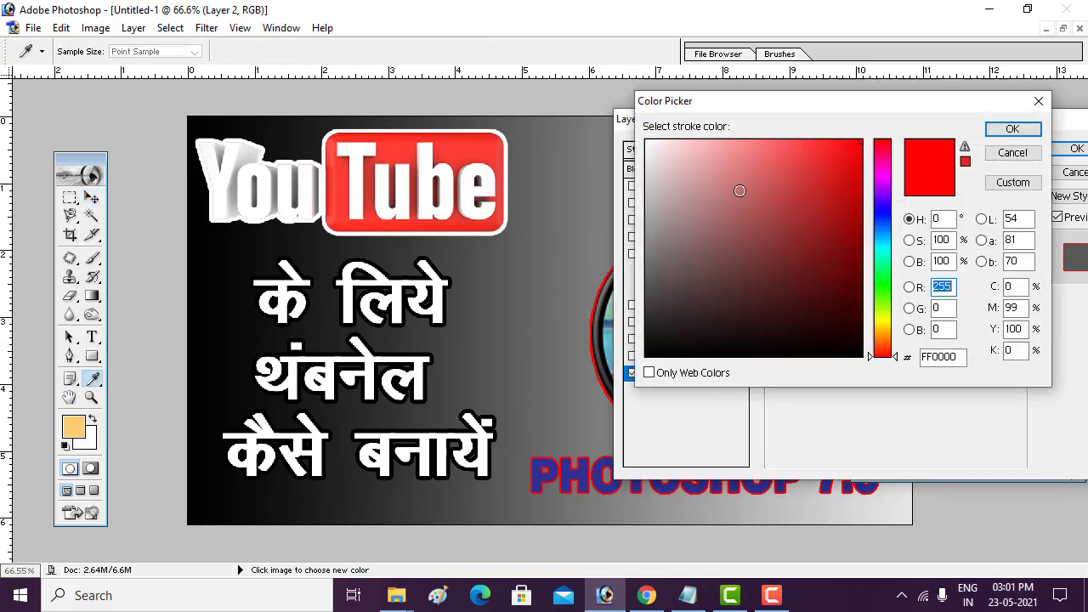
left_click_drag(702, 238, 648, 142)
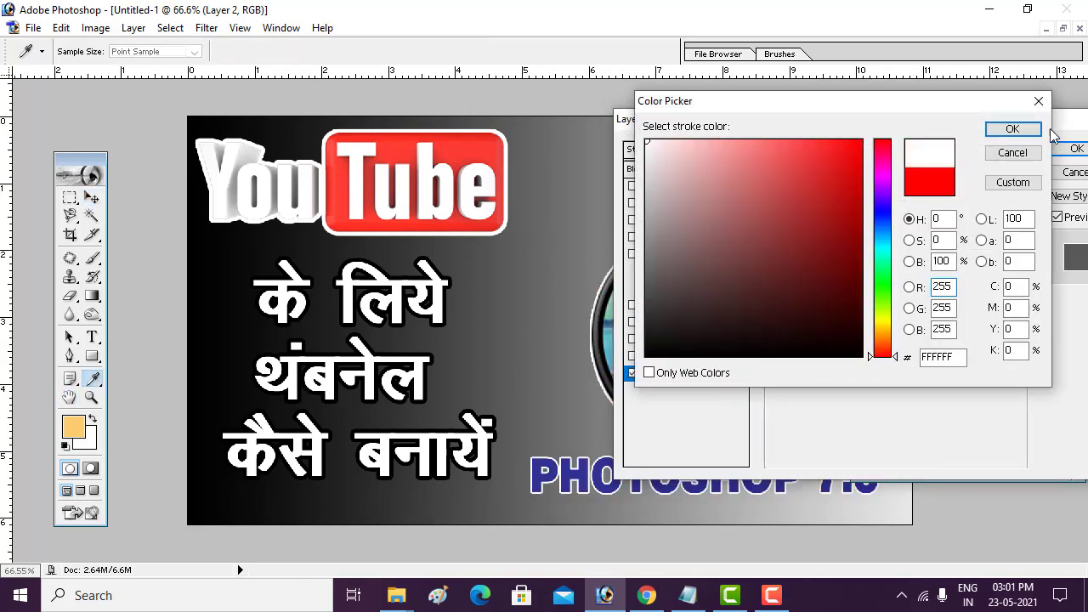
left_click(1012, 128)
left_click_drag(929, 119, 266, 155)
left_click_drag(177, 209, 180, 211)
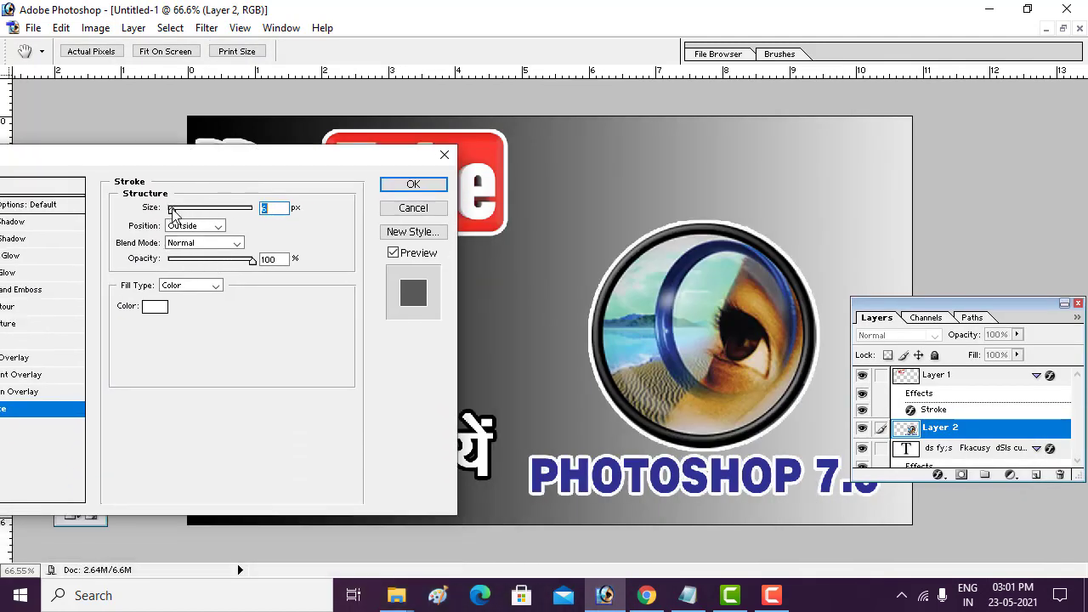
left_click(411, 186)
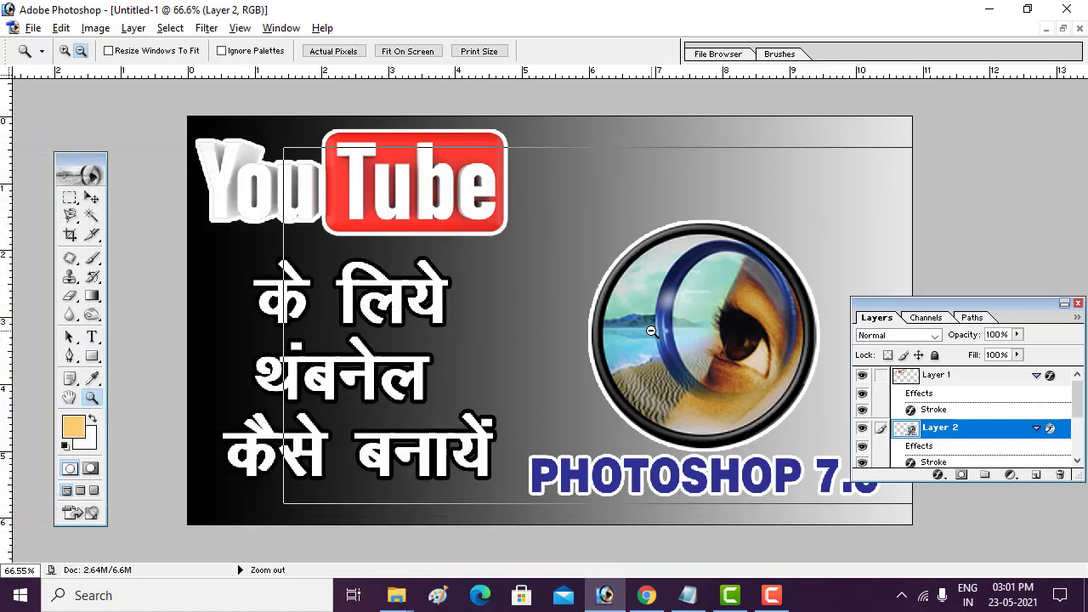
- Open the round dp logo 20200415_191844 from the dadapapa > youtube pic png folder on drive E: in Photoshop
left_click(652, 331, "ctrl+alt")
left_click(768, 553, "ctrl+alt")
left_click(770, 559, "ctrl")
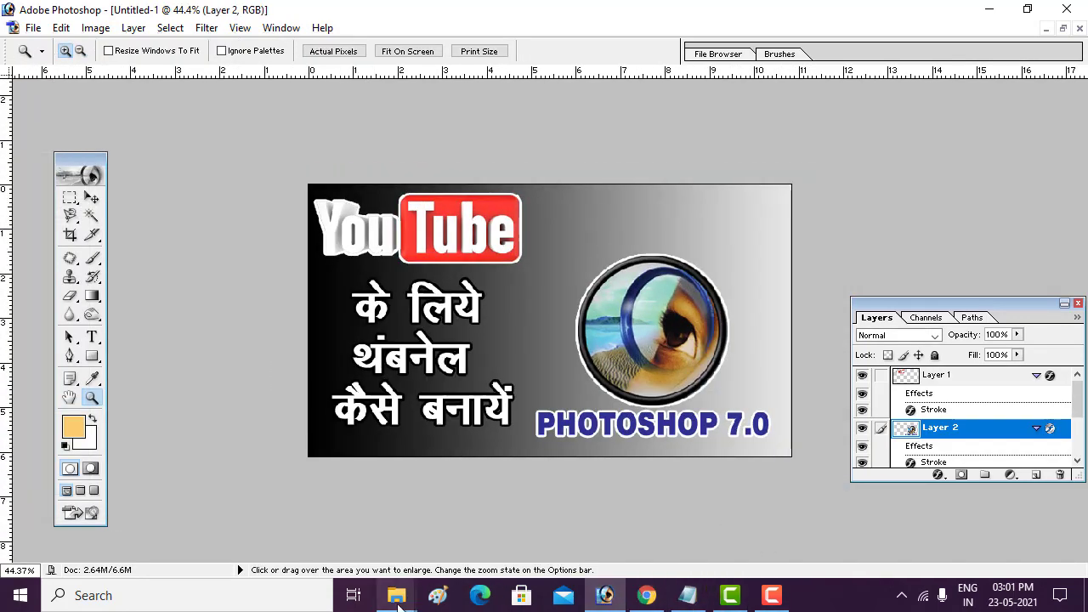
mouse_move(396, 595)
left_click(329, 515)
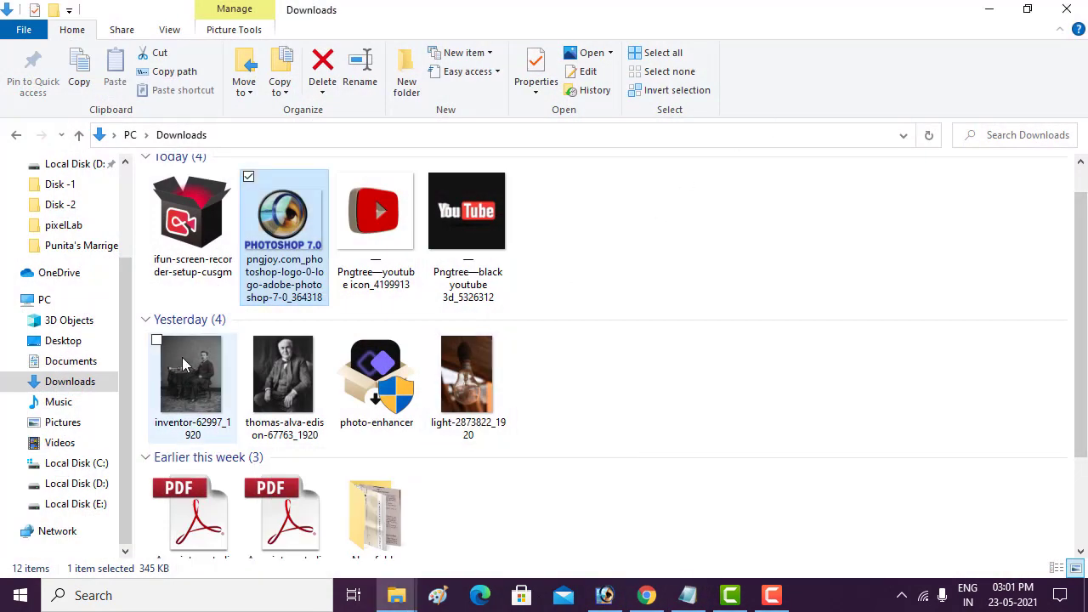
left_click(61, 505)
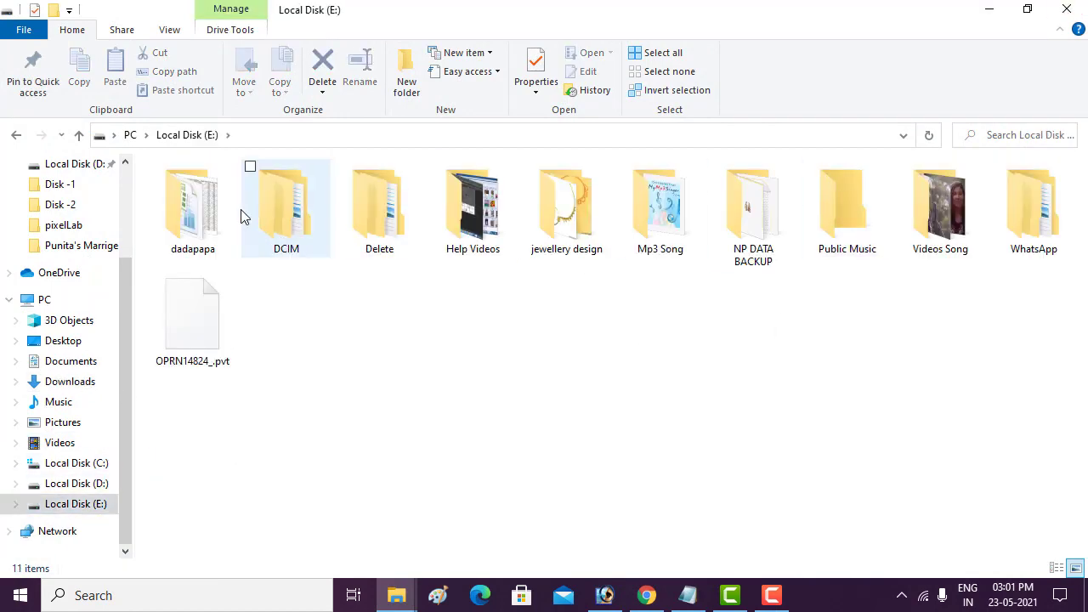
double_click(193, 209)
double_click(823, 238)
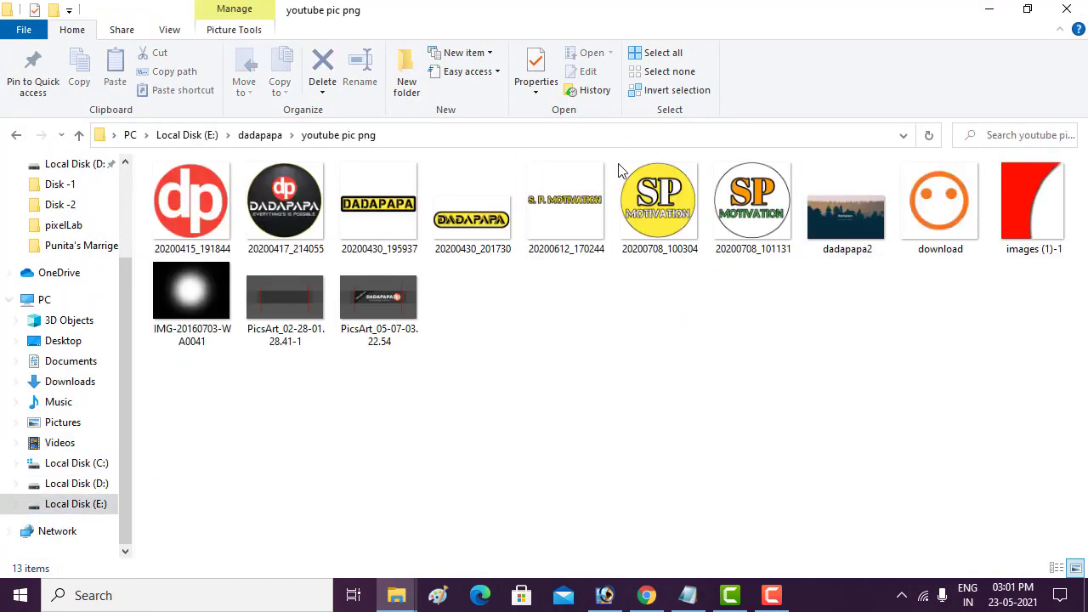
left_click_drag(192, 204, 549, 213)
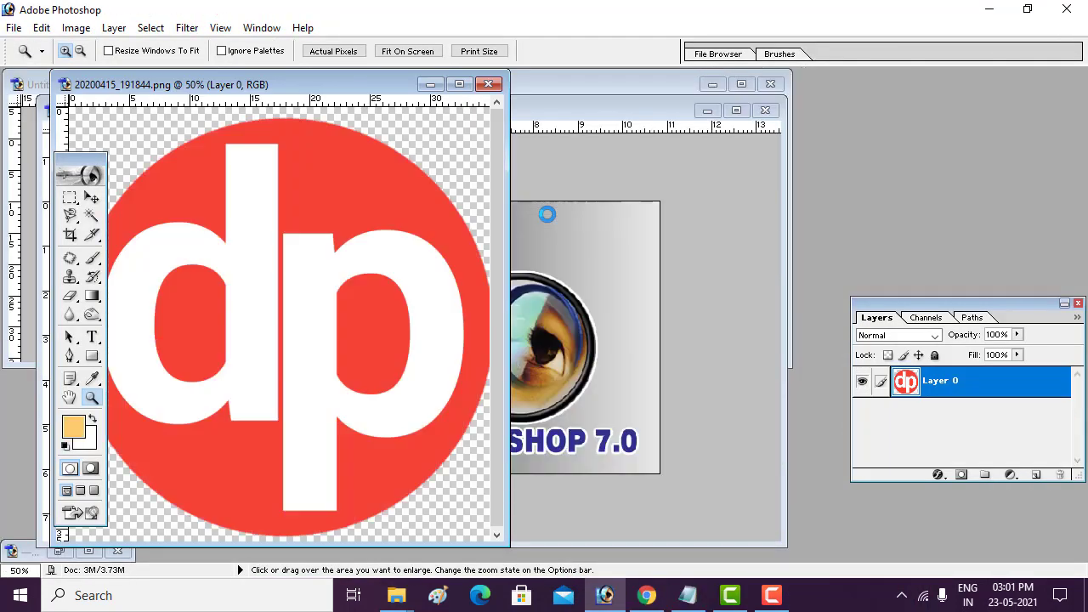
- Paste the copied dp logo into the thumbnail and scale it down proportionally to 18.6%
left_click(736, 110)
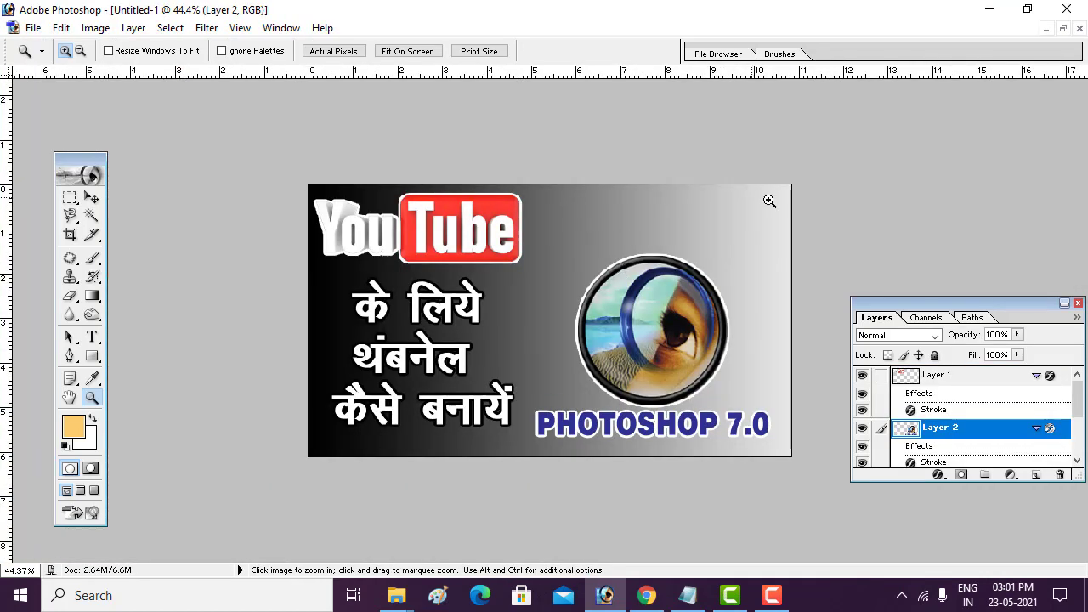
key("ctrl+v")
key("v")
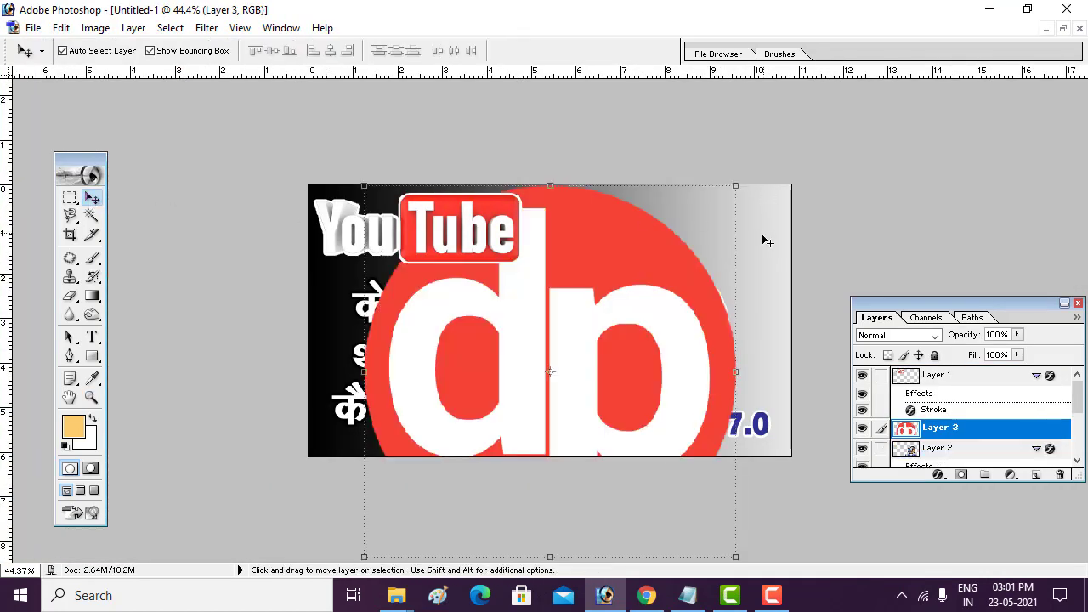
left_click_drag(744, 180, 667, 315)
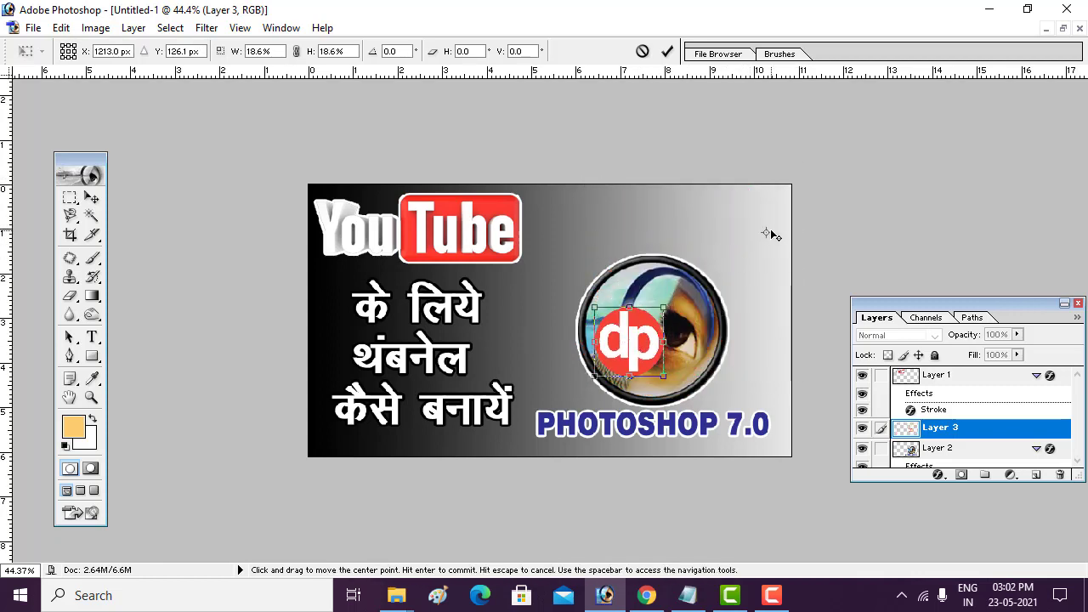
key("Return")
- Move the dp logo to the thumbnail's upper-right corner and shrink it slightly more
left_click_drag(646, 331, 753, 220)
key("ctrl+t")
mouse_move(784, 182)
left_mouse_down()
mouse_move(741, 224)
mouse_move(752, 215)
left_mouse_up()
key("Return")
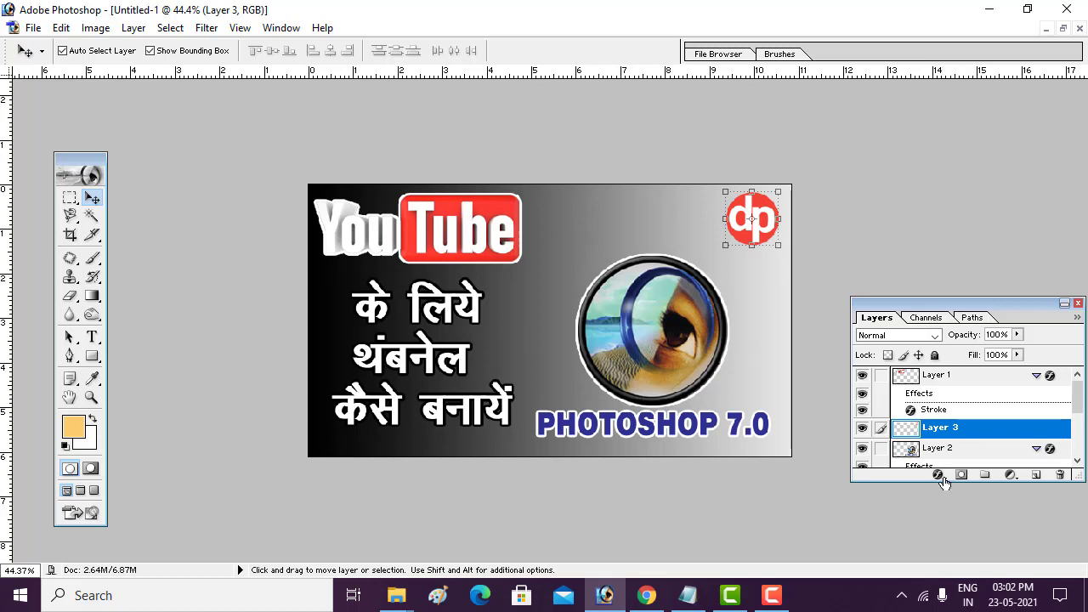
- Add a white (FFFFFF) outside stroke of 7 px to the dp logo layer
left_click(938, 475)
left_click(931, 459)
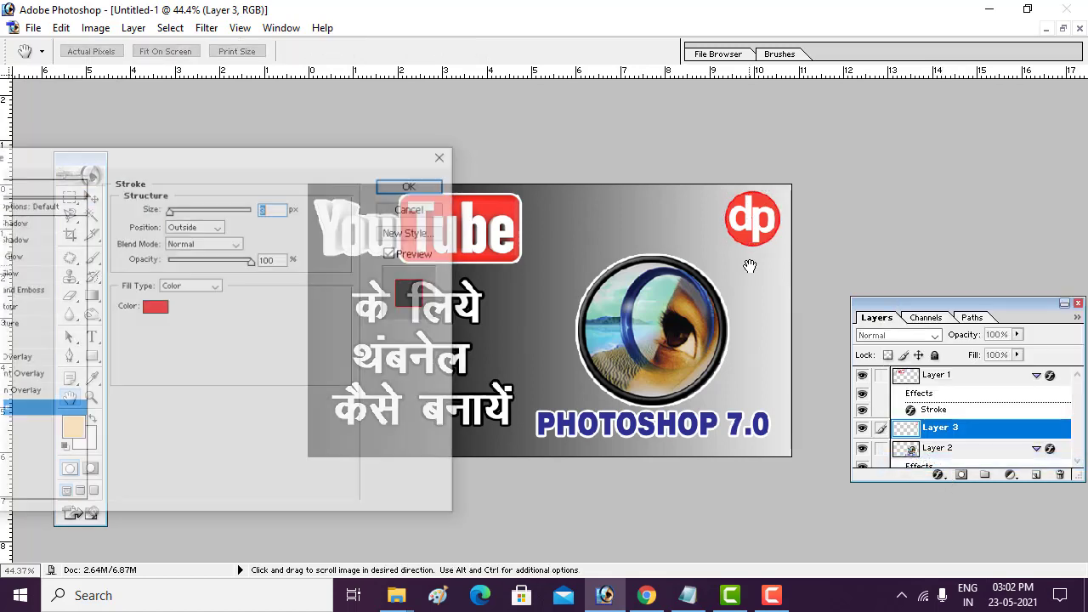
left_click(164, 312)
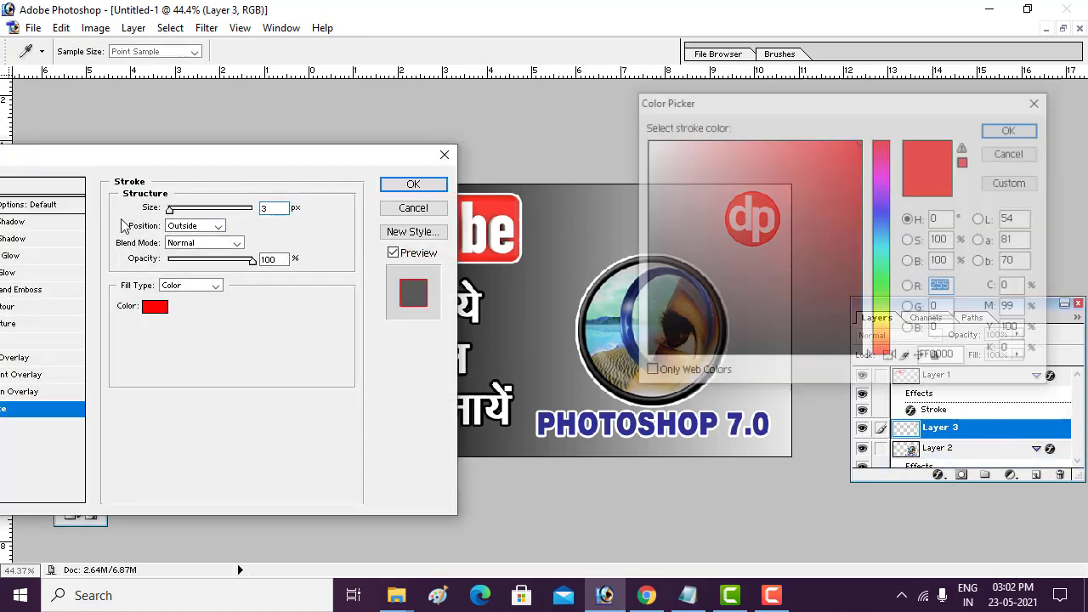
left_click(645, 145)
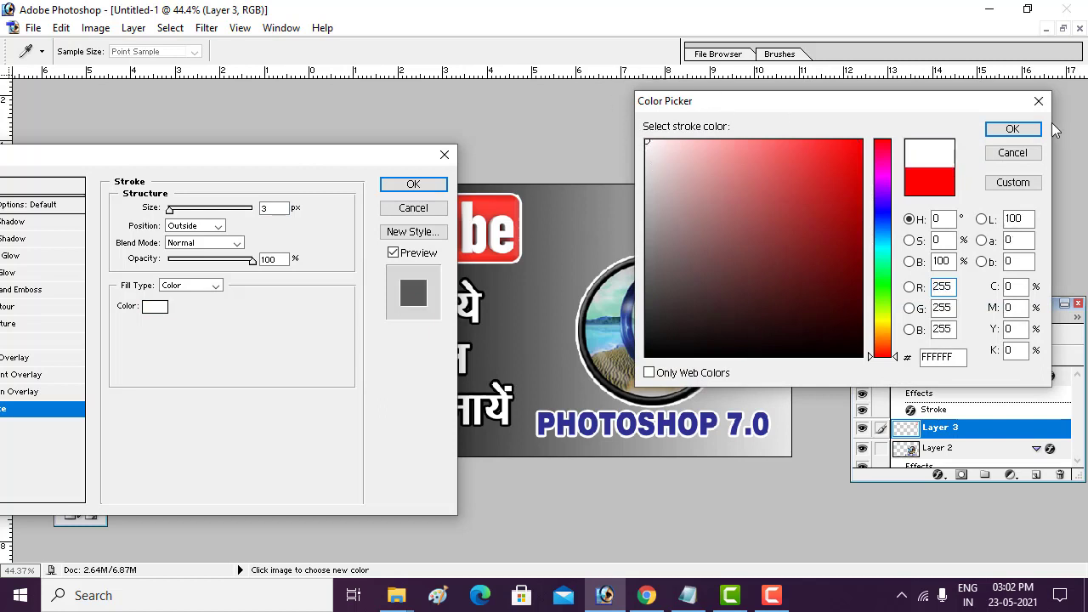
left_click(1012, 128)
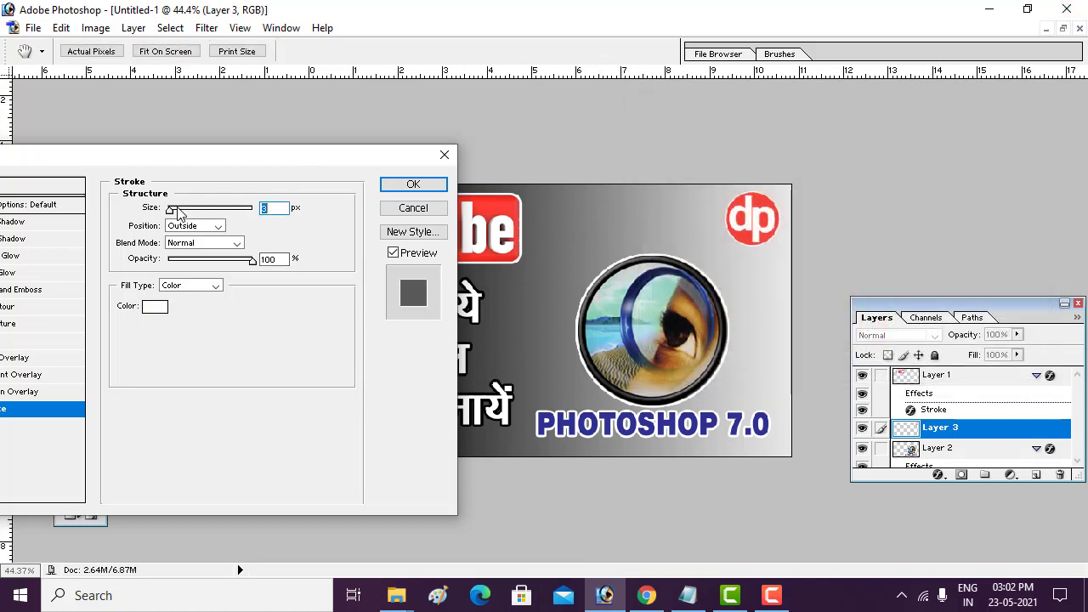
left_click_drag(170, 210, 173, 212)
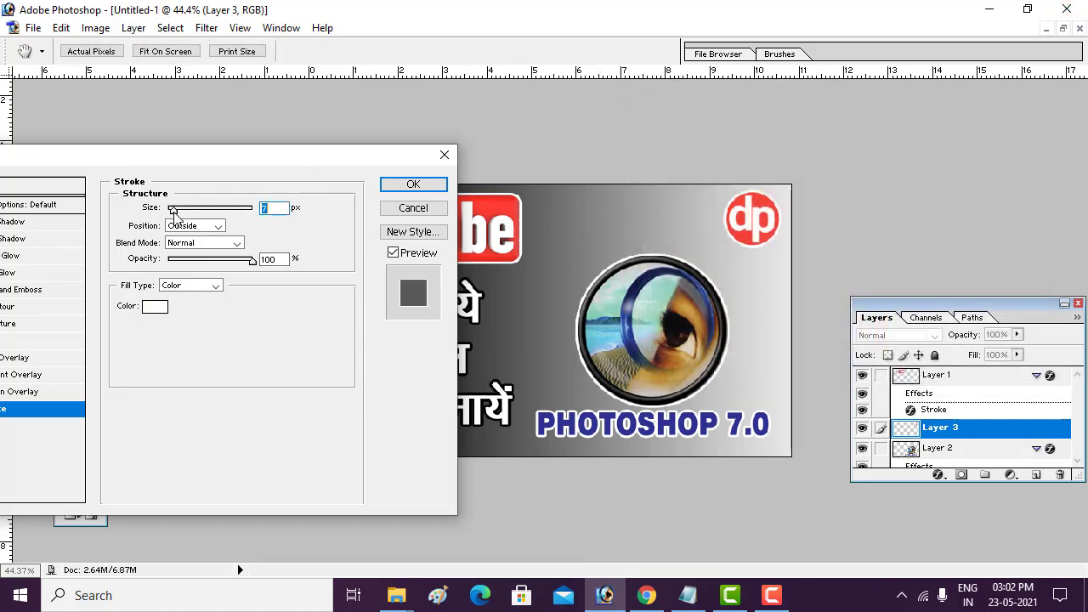
left_click(421, 188)
- Nudge the YouTube logo slightly right and down, and shift the Hindi text slightly left beneath it
scroll(593, 357, "down", 3)
scroll(593, 356, "up", 4)
scroll(593, 356, "down", 4)
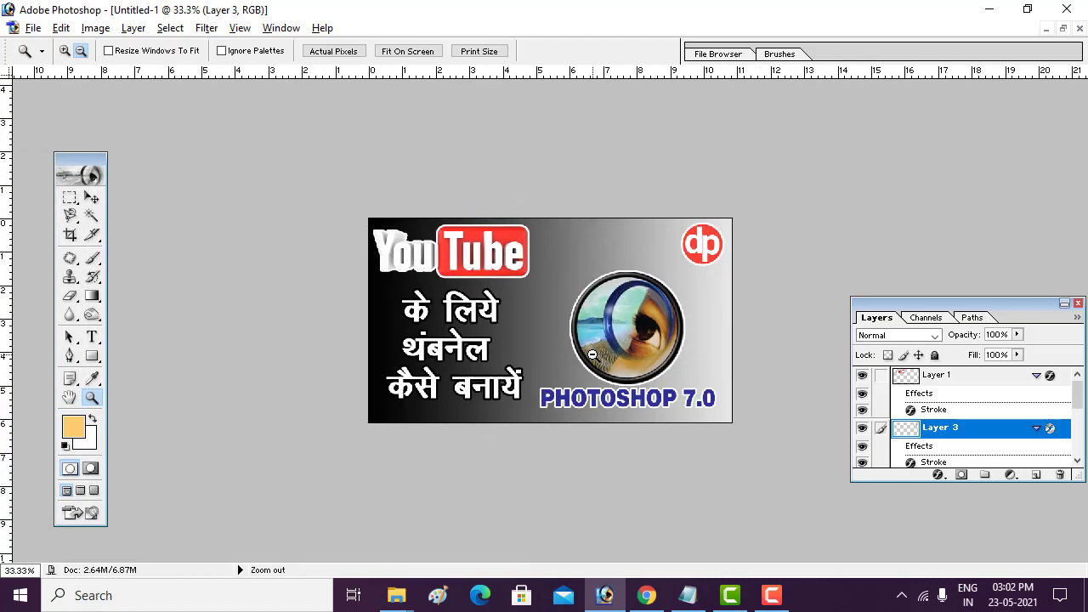
scroll(593, 356, "up", 3)
left_click(93, 197)
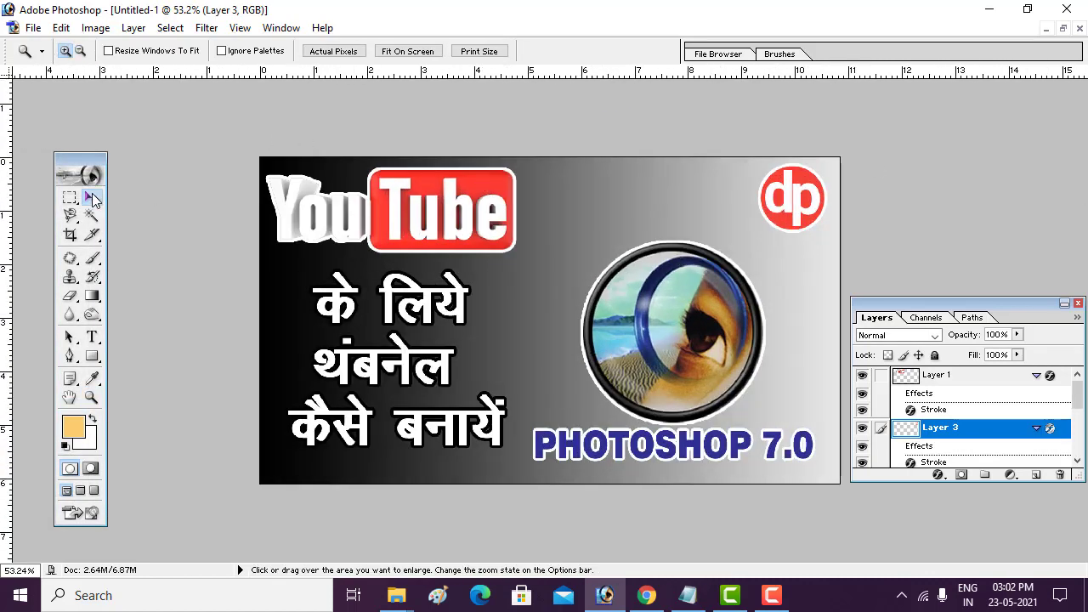
right_click(463, 219)
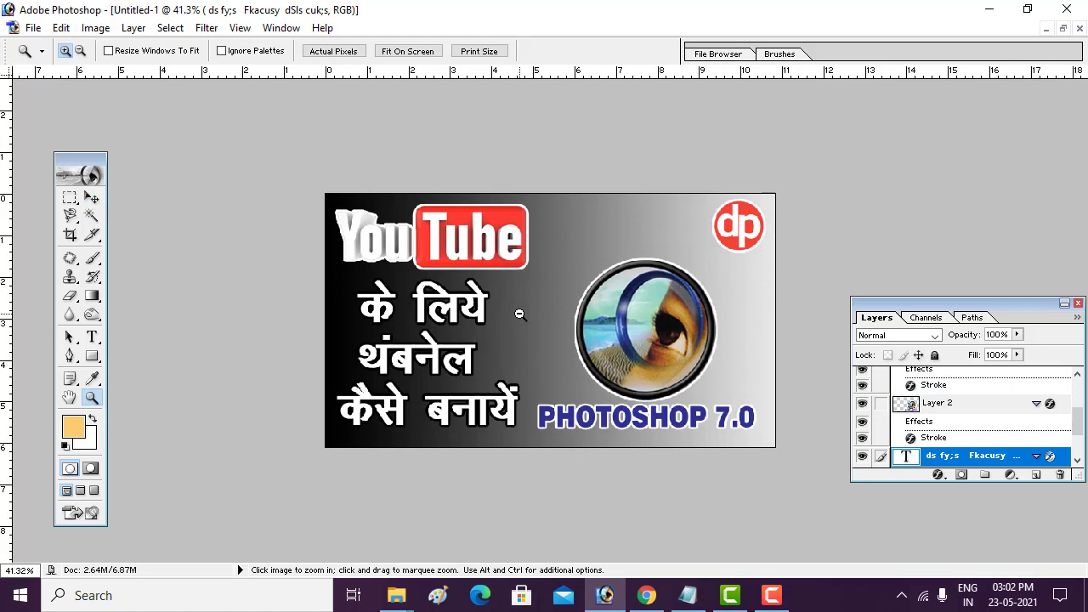